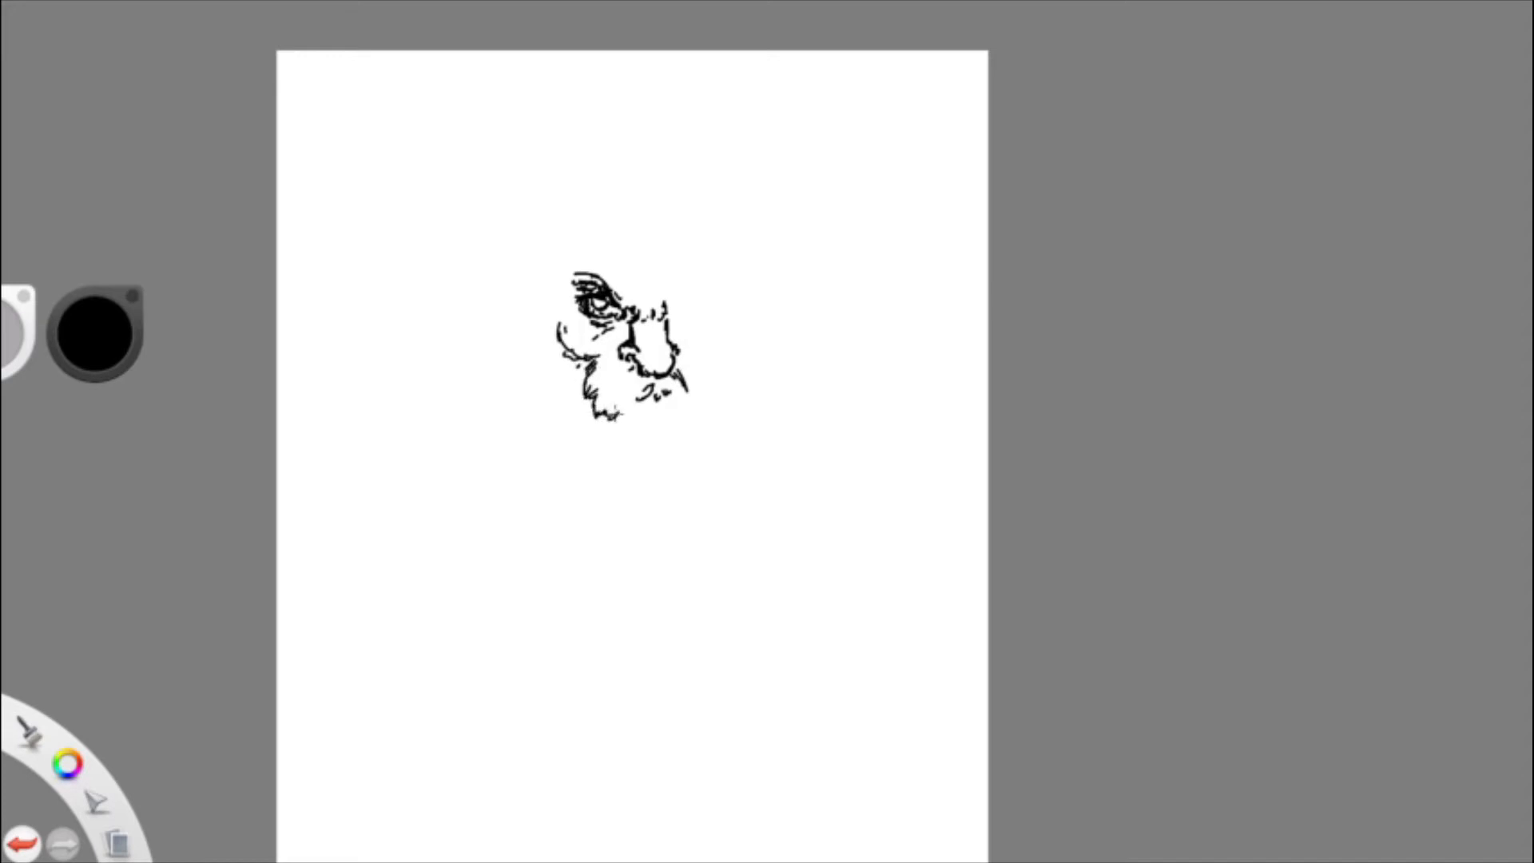
- Ink beard and mustache strands below the nose of the face sketch
mouse_move(619, 370)
mouse_down()
mouse_move(625, 433)
mouse_move(666, 407)
mouse_move(702, 430)
mouse_up()
- Draw the right eye and brow, left eye socket, right cheek, jaw and chin marks
drag(677, 310, 705, 321)
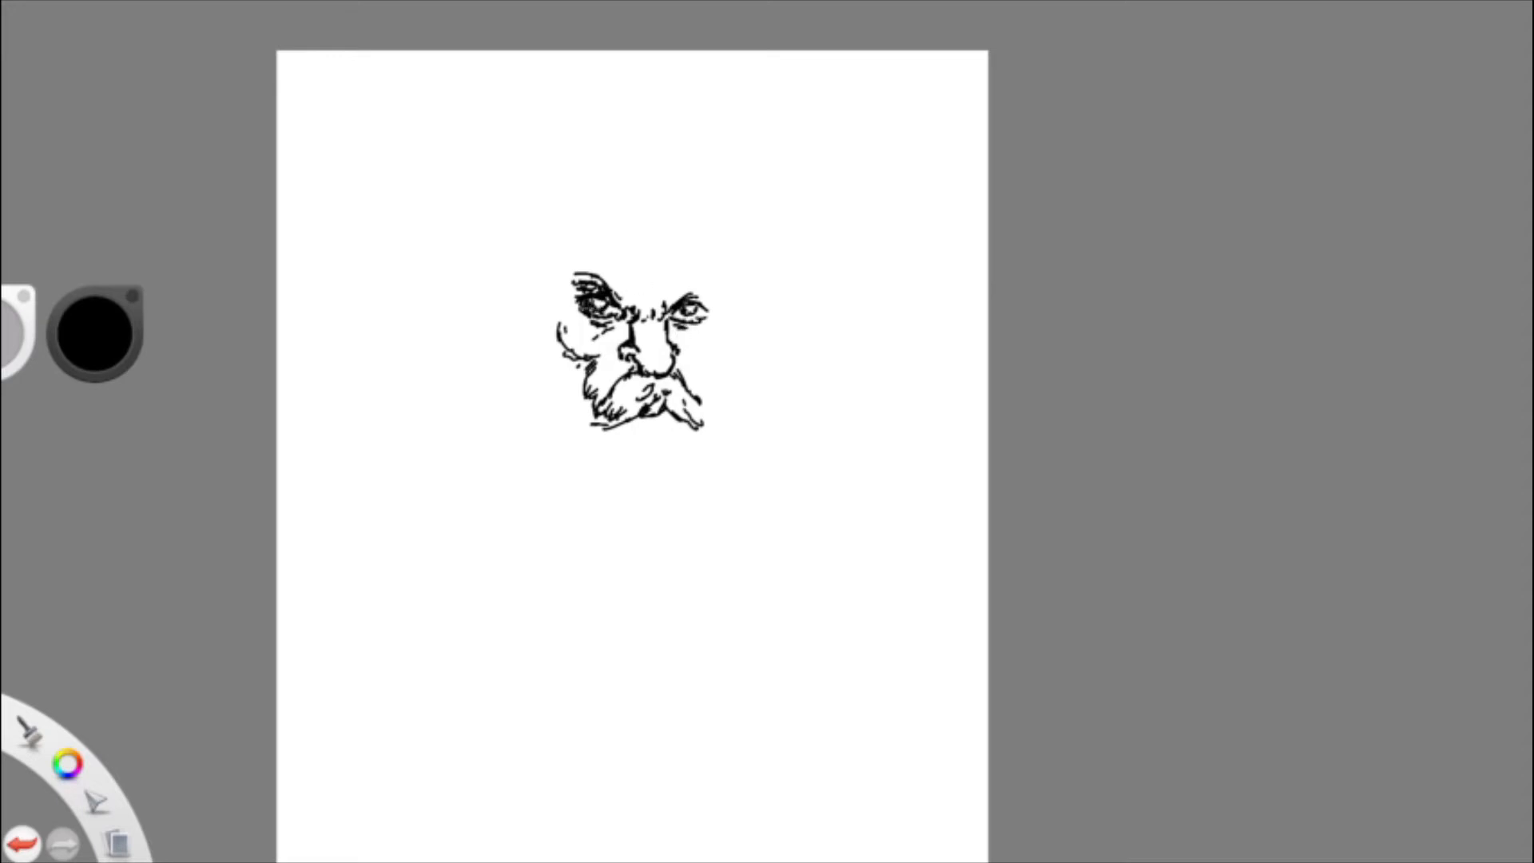
drag(689, 311, 707, 333)
mouse_move(613, 283)
mouse_down()
mouse_move(569, 300)
mouse_move(590, 345)
mouse_move(551, 299)
mouse_move(581, 357)
mouse_up()
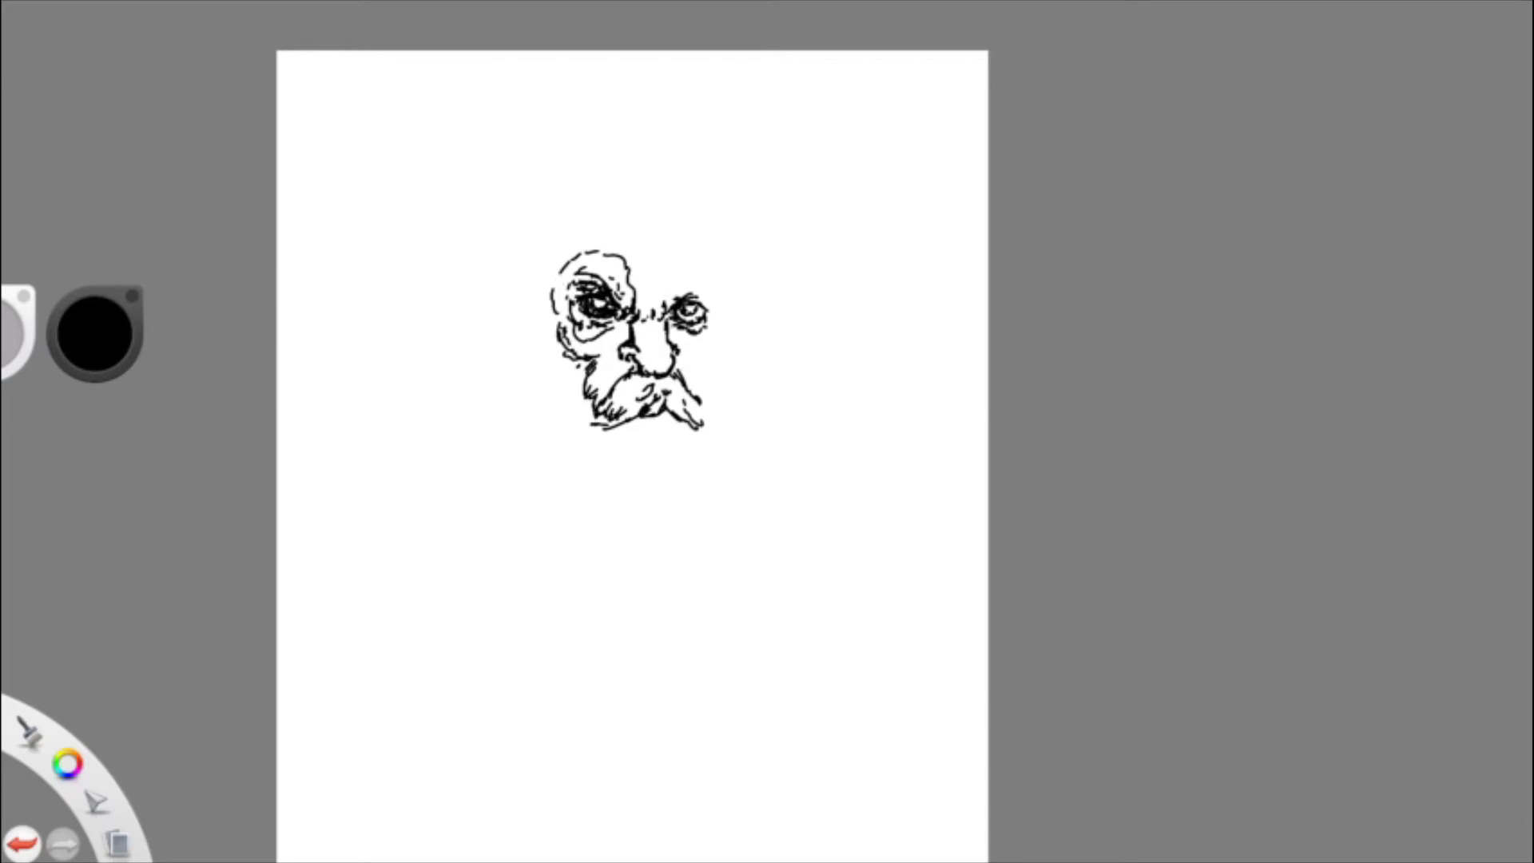
mouse_move(666, 339)
mouse_down()
mouse_move(678, 369)
mouse_move(708, 371)
mouse_move(712, 415)
mouse_up()
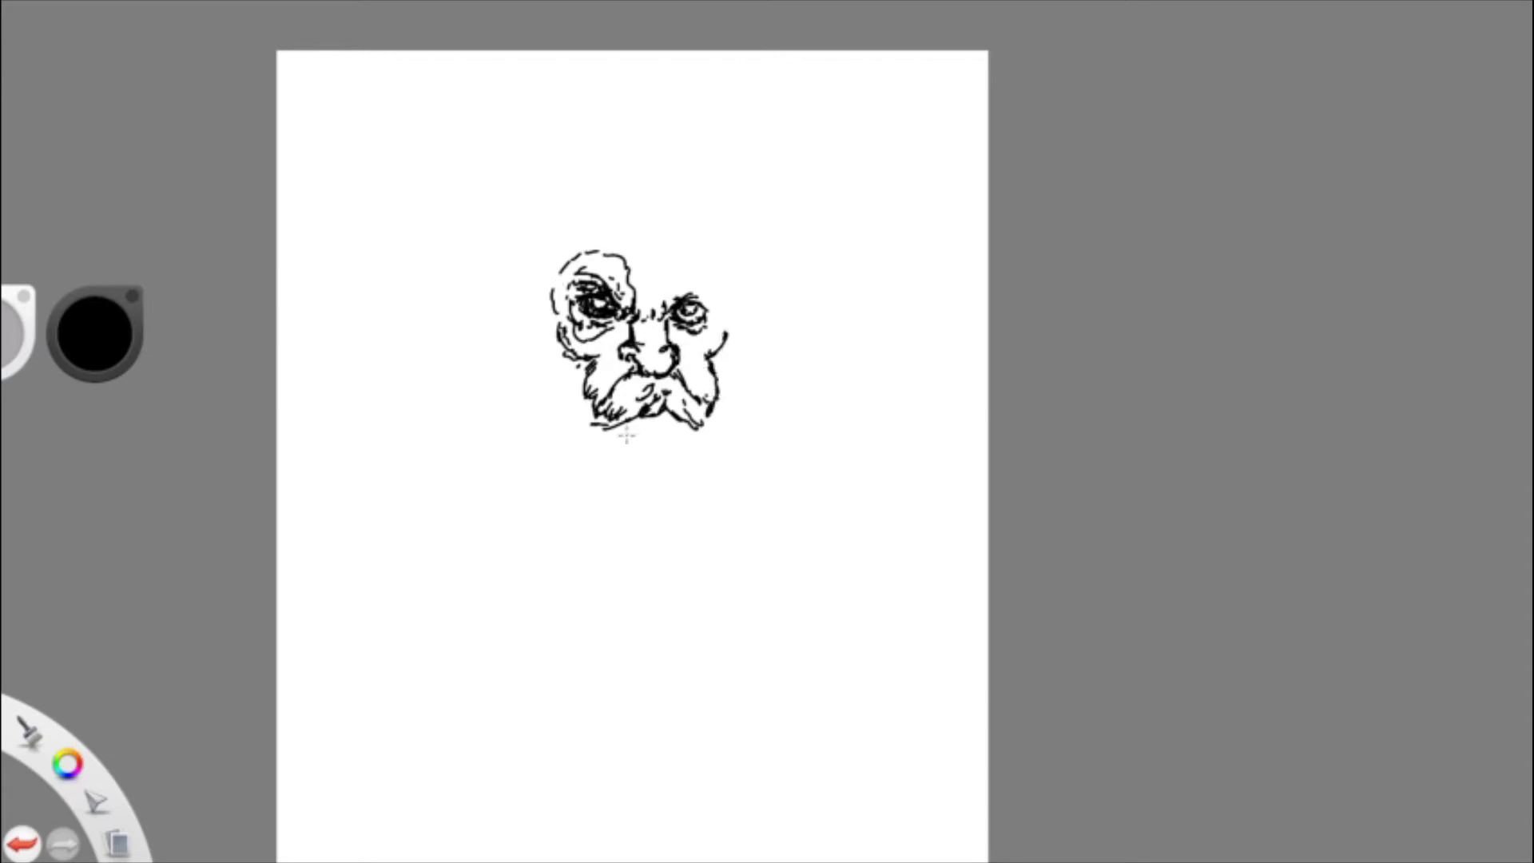
mouse_move(613, 429)
mouse_down()
mouse_move(643, 453)
mouse_move(698, 442)
mouse_up()
mouse_move(611, 325)
mouse_down()
mouse_move(614, 393)
mouse_move(563, 312)
mouse_move(626, 251)
mouse_move(558, 288)
mouse_up()
- Outline the forehead and left cheek, then run both jaw lines down into a long beard
mouse_move(643, 256)
mouse_down()
mouse_move(645, 206)
mouse_move(575, 207)
mouse_up()
drag(559, 251, 543, 330)
mouse_move(540, 276)
mouse_down()
mouse_move(554, 361)
mouse_move(585, 389)
mouse_move(563, 403)
mouse_up()
drag(540, 348, 623, 487)
mouse_move(664, 287)
mouse_down()
mouse_move(686, 274)
mouse_move(734, 288)
mouse_move(739, 443)
mouse_up()
mouse_move(732, 388)
mouse_down()
mouse_move(707, 497)
mouse_move(684, 515)
mouse_up()
mouse_move(664, 455)
mouse_down()
mouse_move(671, 528)
mouse_move(737, 396)
mouse_move(751, 288)
mouse_move(773, 354)
mouse_move(748, 327)
mouse_up()
- Add the right ear, bald head top and temple, rivet dots and a darkened mechanical-eye brow
mouse_move(746, 345)
mouse_down()
mouse_move(763, 289)
mouse_move(753, 336)
mouse_up()
drag(755, 307, 761, 345)
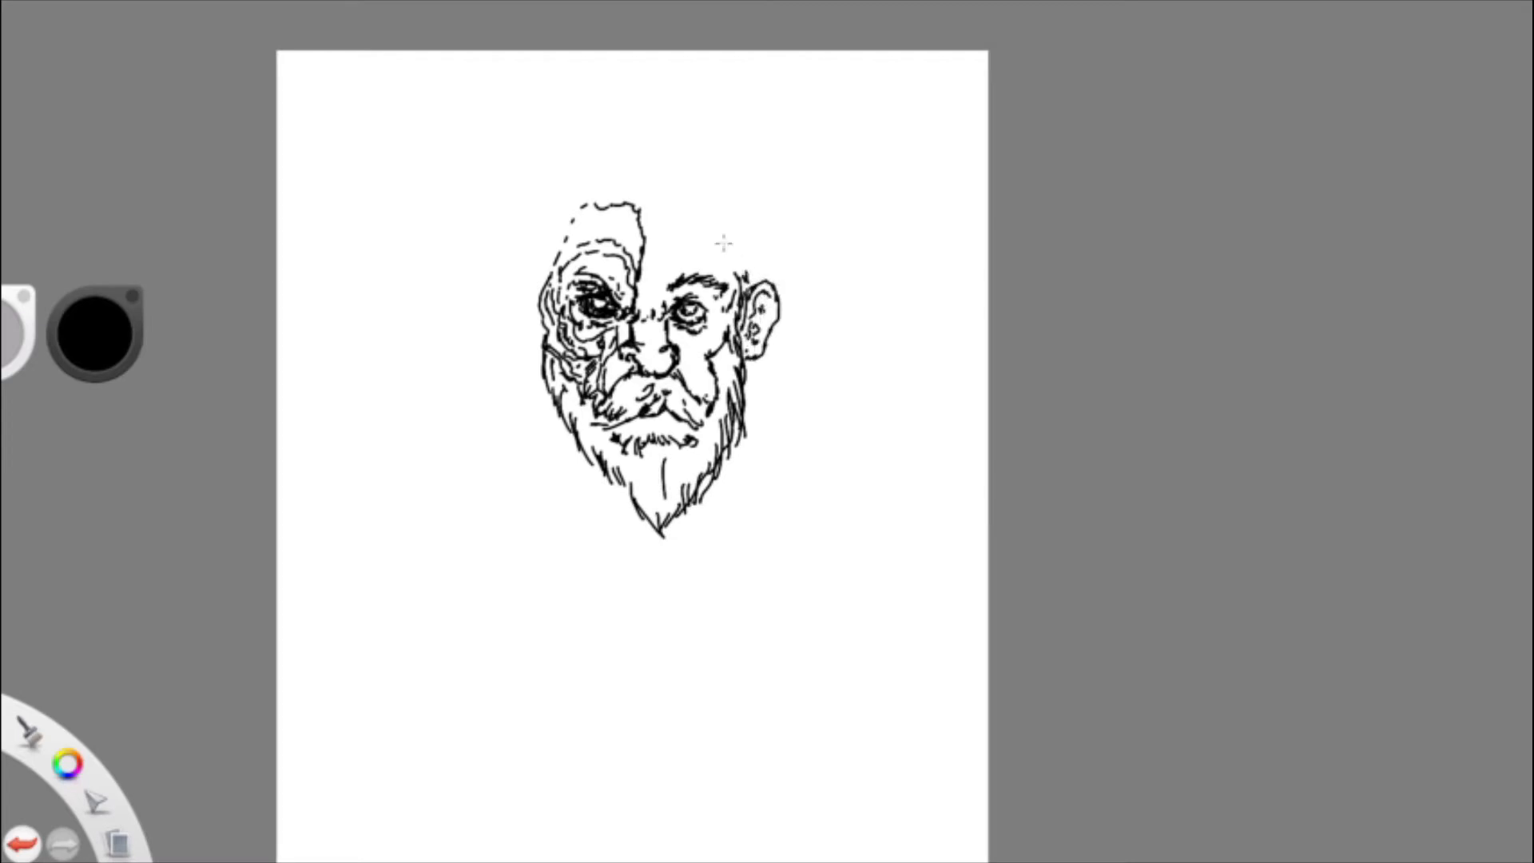
mouse_move(585, 202)
mouse_down()
mouse_move(645, 172)
mouse_move(732, 216)
mouse_move(743, 278)
mouse_up()
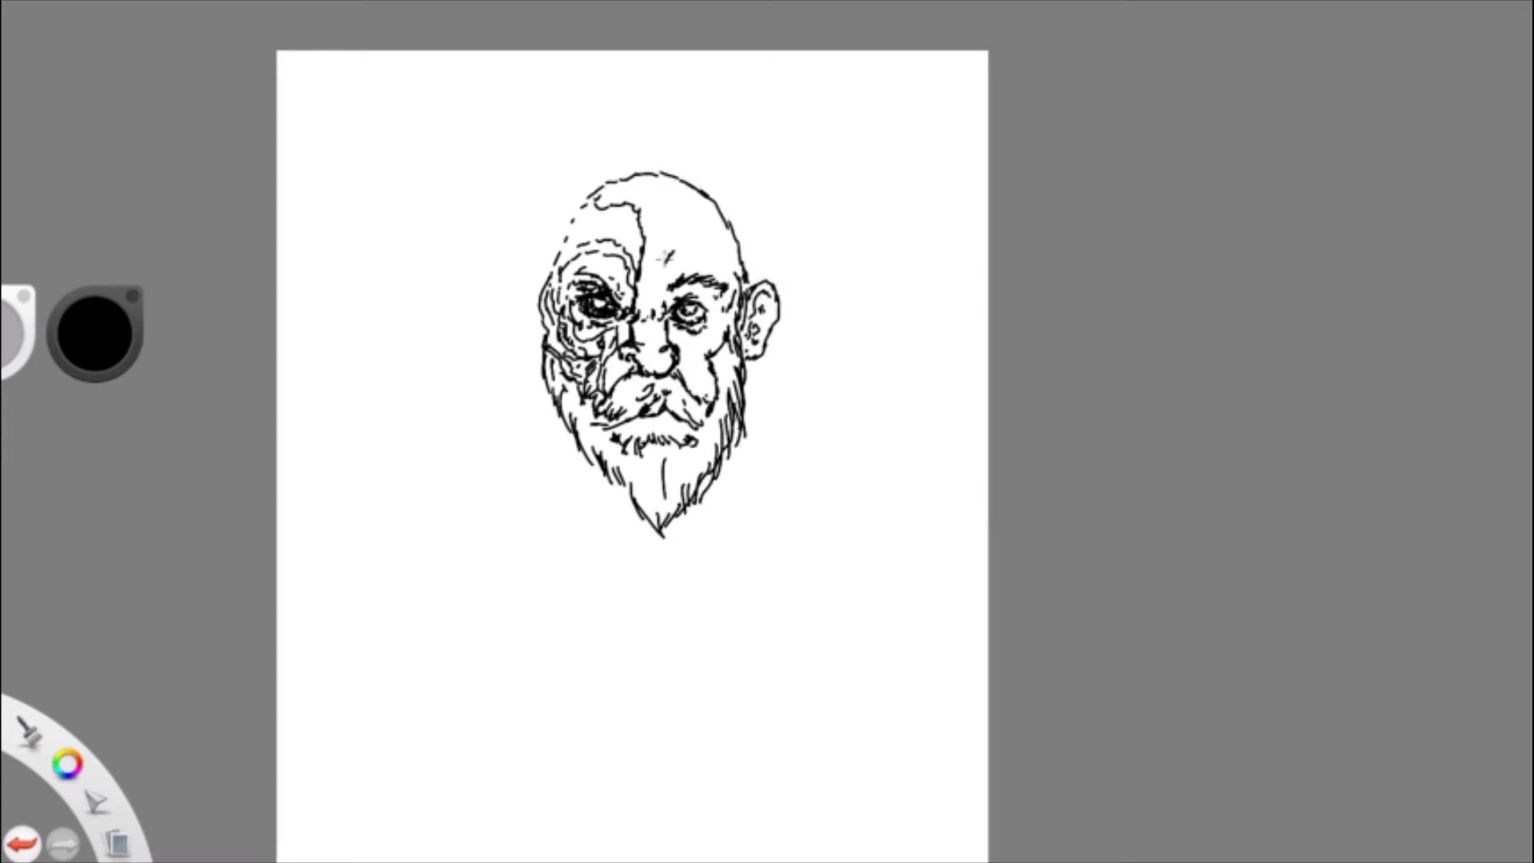
drag(666, 236, 659, 263)
drag(564, 223, 554, 265)
mouse_move(600, 186)
mouse_down()
mouse_move(549, 240)
mouse_move(537, 293)
mouse_up()
click(559, 249)
click(593, 222)
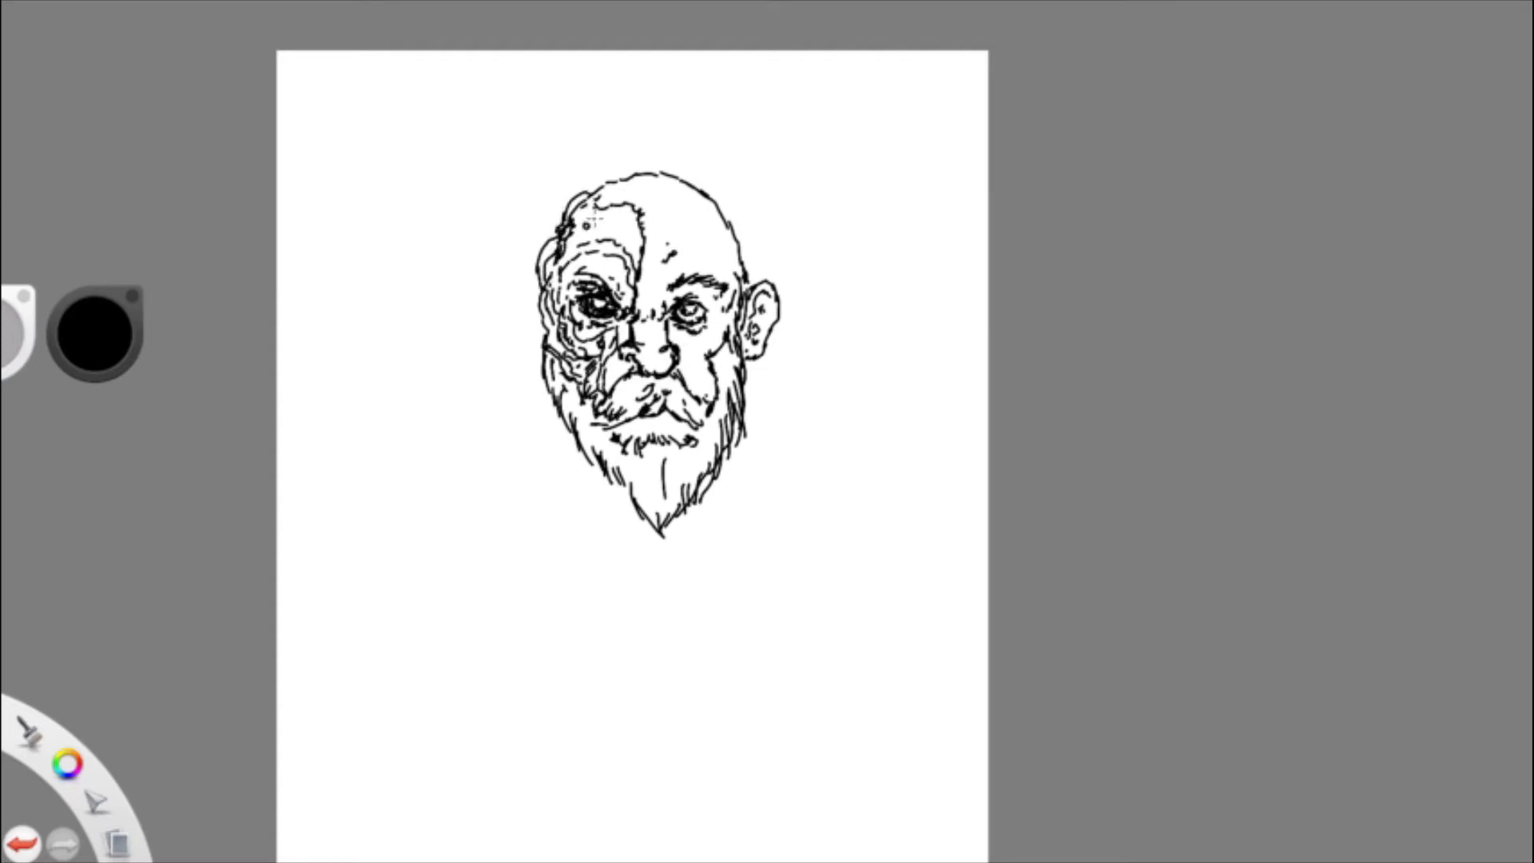
mouse_move(619, 310)
mouse_down()
mouse_move(573, 337)
mouse_move(575, 264)
mouse_move(623, 298)
mouse_move(564, 315)
mouse_move(528, 290)
mouse_up()
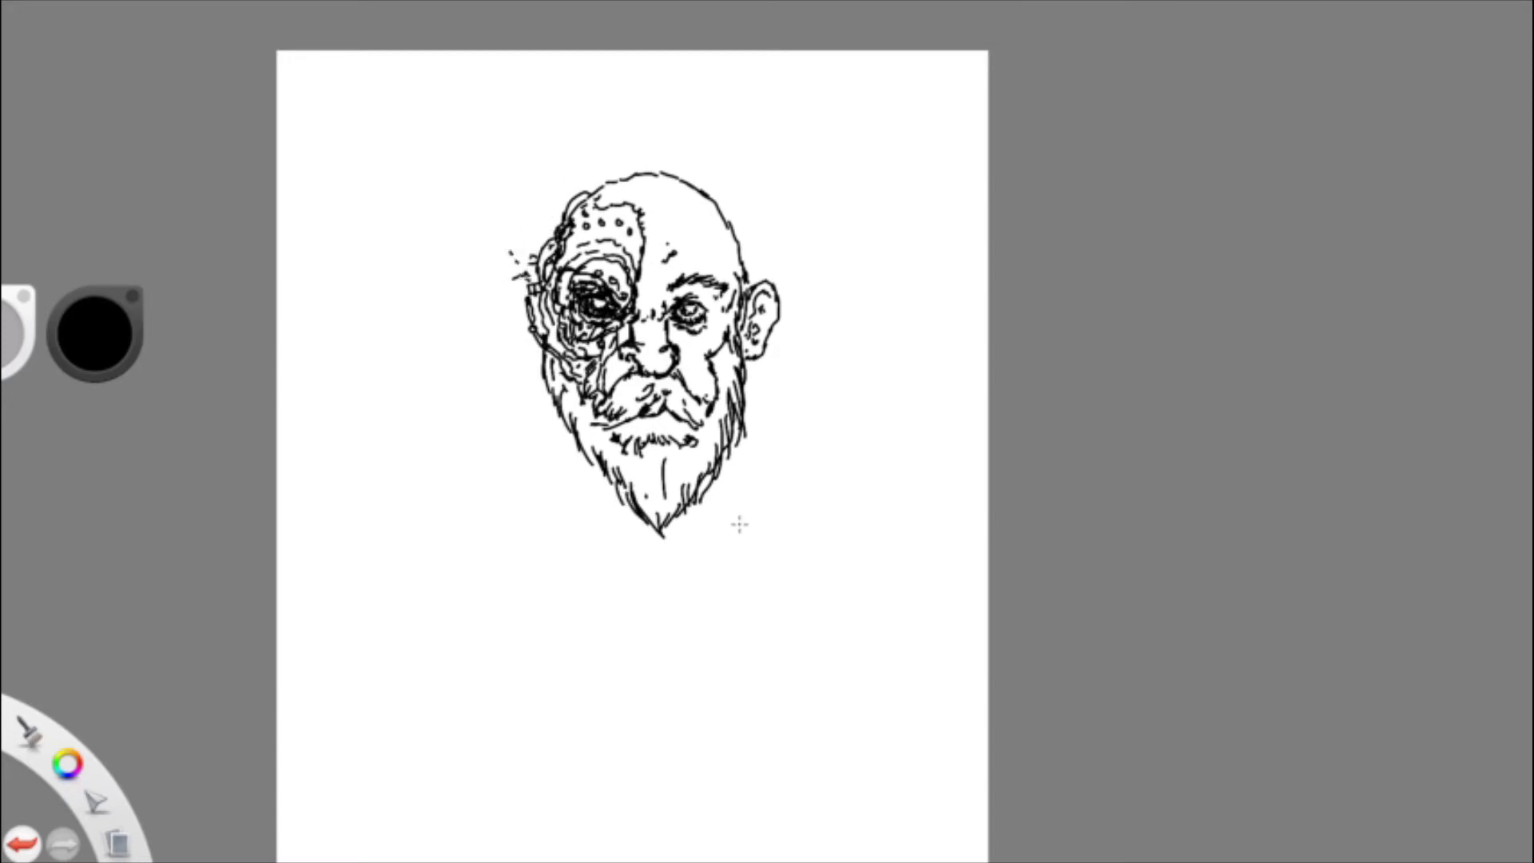
scroll(740, 525, down, 3)
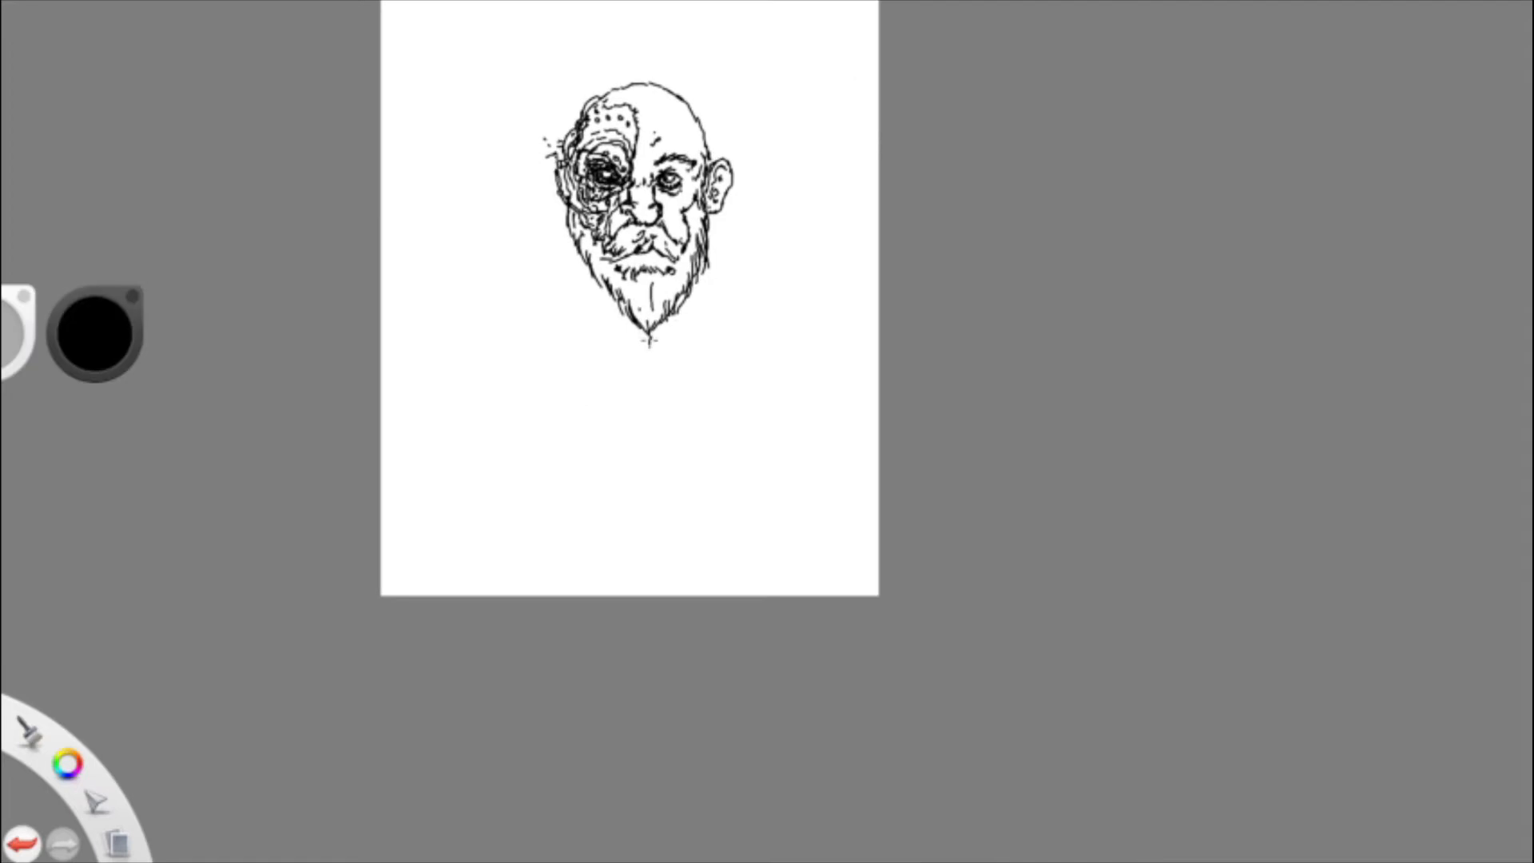
- Draw ribbed shoulder plating, the neck, a round shoulder joint, collar, shoulders and abdominal muscles
mouse_move(559, 197)
mouse_down()
mouse_move(564, 270)
mouse_move(557, 225)
mouse_move(549, 282)
mouse_move(576, 306)
mouse_up()
mouse_move(527, 255)
mouse_down()
mouse_move(551, 287)
mouse_move(598, 300)
mouse_up()
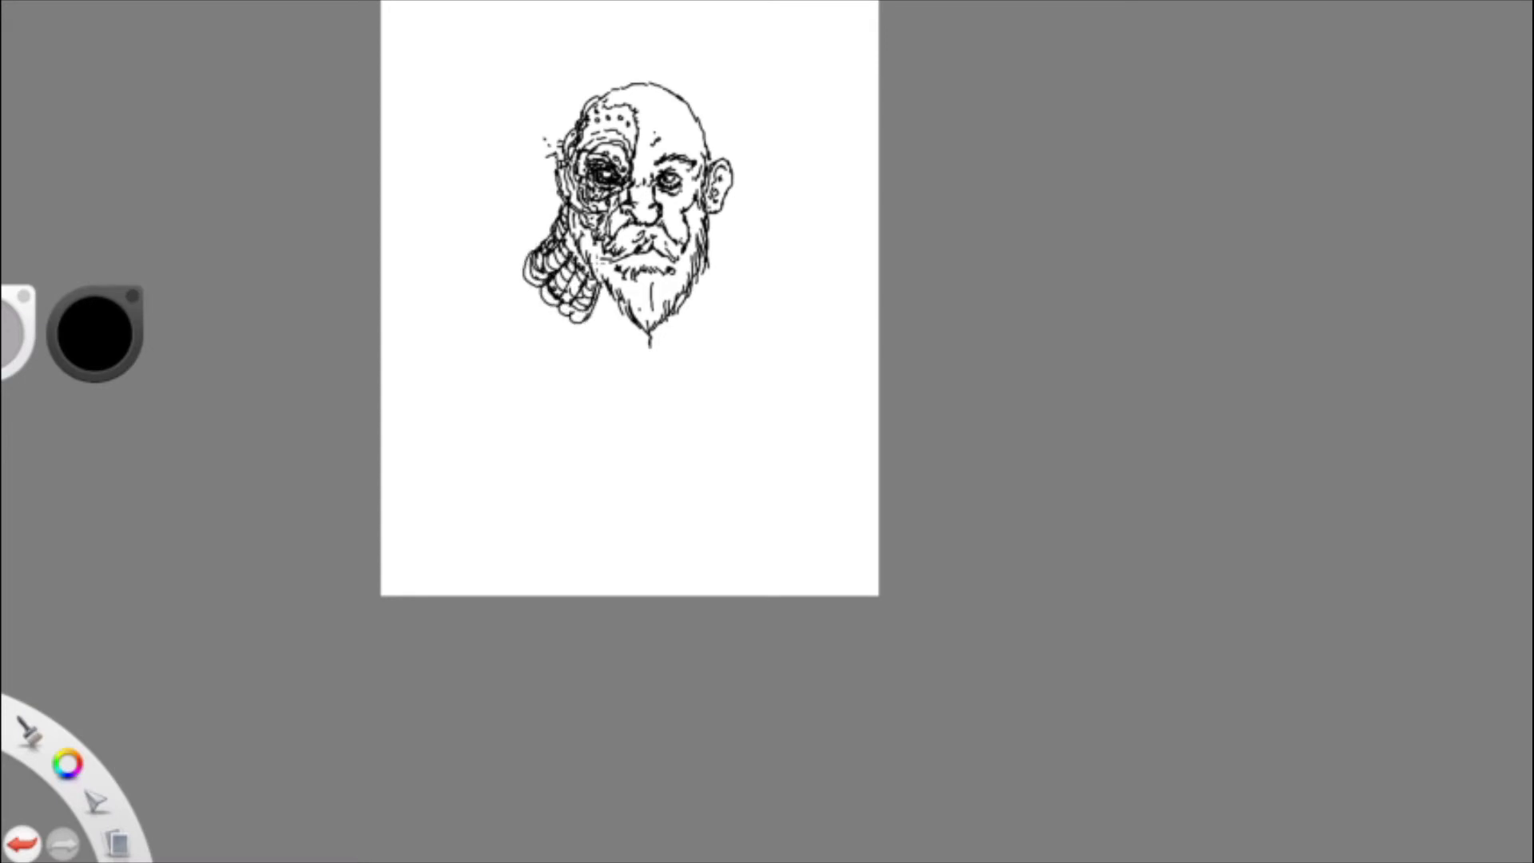
drag(696, 277, 720, 311)
drag(686, 326, 682, 338)
drag(587, 360, 605, 384)
mouse_move(573, 330)
mouse_down()
mouse_move(657, 406)
mouse_move(631, 439)
mouse_up()
drag(602, 386, 590, 426)
drag(607, 349, 642, 350)
mouse_move(662, 355)
mouse_down()
mouse_move(702, 336)
mouse_move(695, 307)
mouse_move(755, 336)
mouse_move(731, 426)
mouse_move(650, 474)
mouse_move(724, 432)
mouse_move(708, 498)
mouse_move(661, 563)
mouse_up()
drag(705, 501, 689, 570)
- Build the mechanical left arm: shoulder spike, pad with bolt circle and diagonal arm armour
mouse_move(518, 253)
mouse_down()
mouse_move(514, 289)
mouse_move(456, 293)
mouse_move(515, 273)
mouse_up()
drag(559, 116, 570, 134)
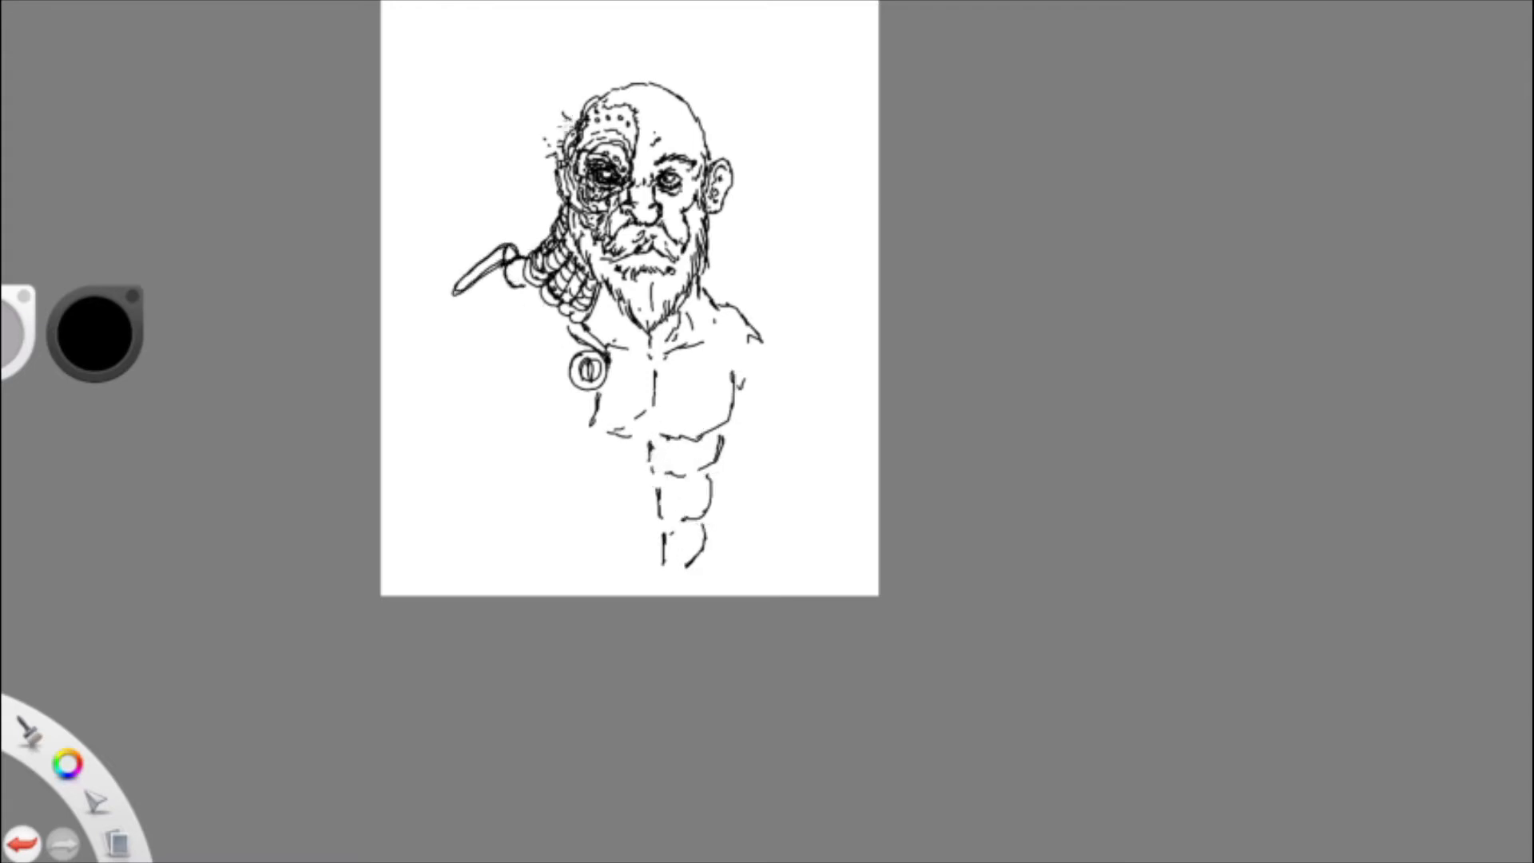
mouse_move(530, 295)
mouse_down()
mouse_move(560, 330)
mouse_move(541, 338)
mouse_move(554, 362)
mouse_move(539, 389)
mouse_move(593, 412)
mouse_up()
mouse_move(563, 341)
mouse_down()
mouse_move(554, 386)
mouse_move(595, 408)
mouse_up()
drag(544, 331, 571, 345)
mouse_move(452, 300)
mouse_down()
mouse_move(470, 319)
mouse_move(509, 314)
mouse_move(506, 290)
mouse_move(524, 343)
mouse_move(499, 326)
mouse_up()
drag(515, 250, 527, 261)
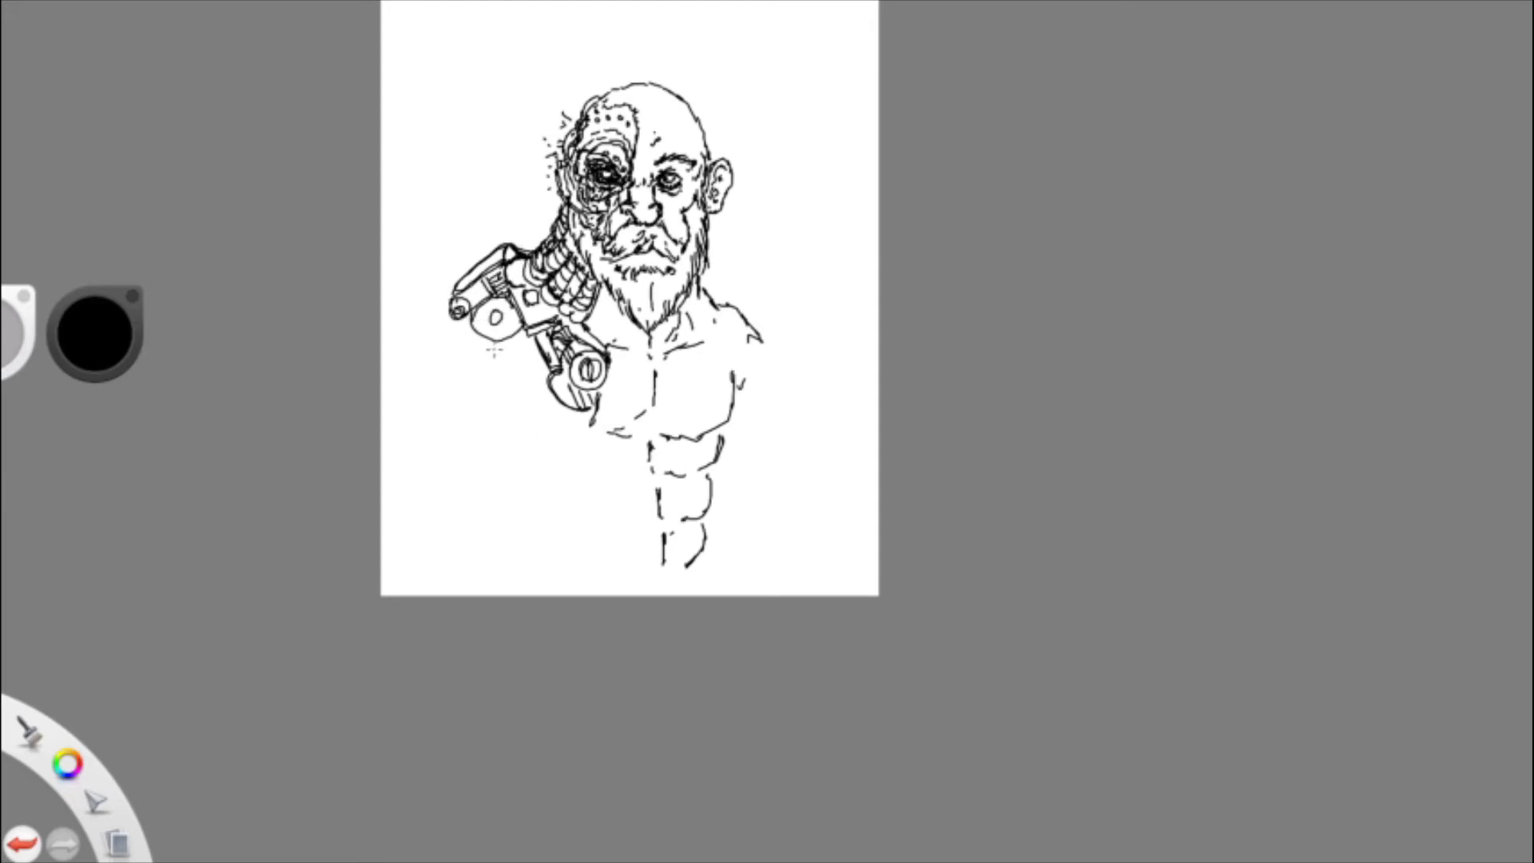
drag(489, 348, 590, 434)
drag(503, 359, 581, 431)
mouse_move(489, 340)
mouse_down()
mouse_move(453, 359)
mouse_move(578, 458)
mouse_up()
- Draw the right torso edge, then enlarge and shift the torso with the transform puck and commit
drag(741, 408, 722, 492)
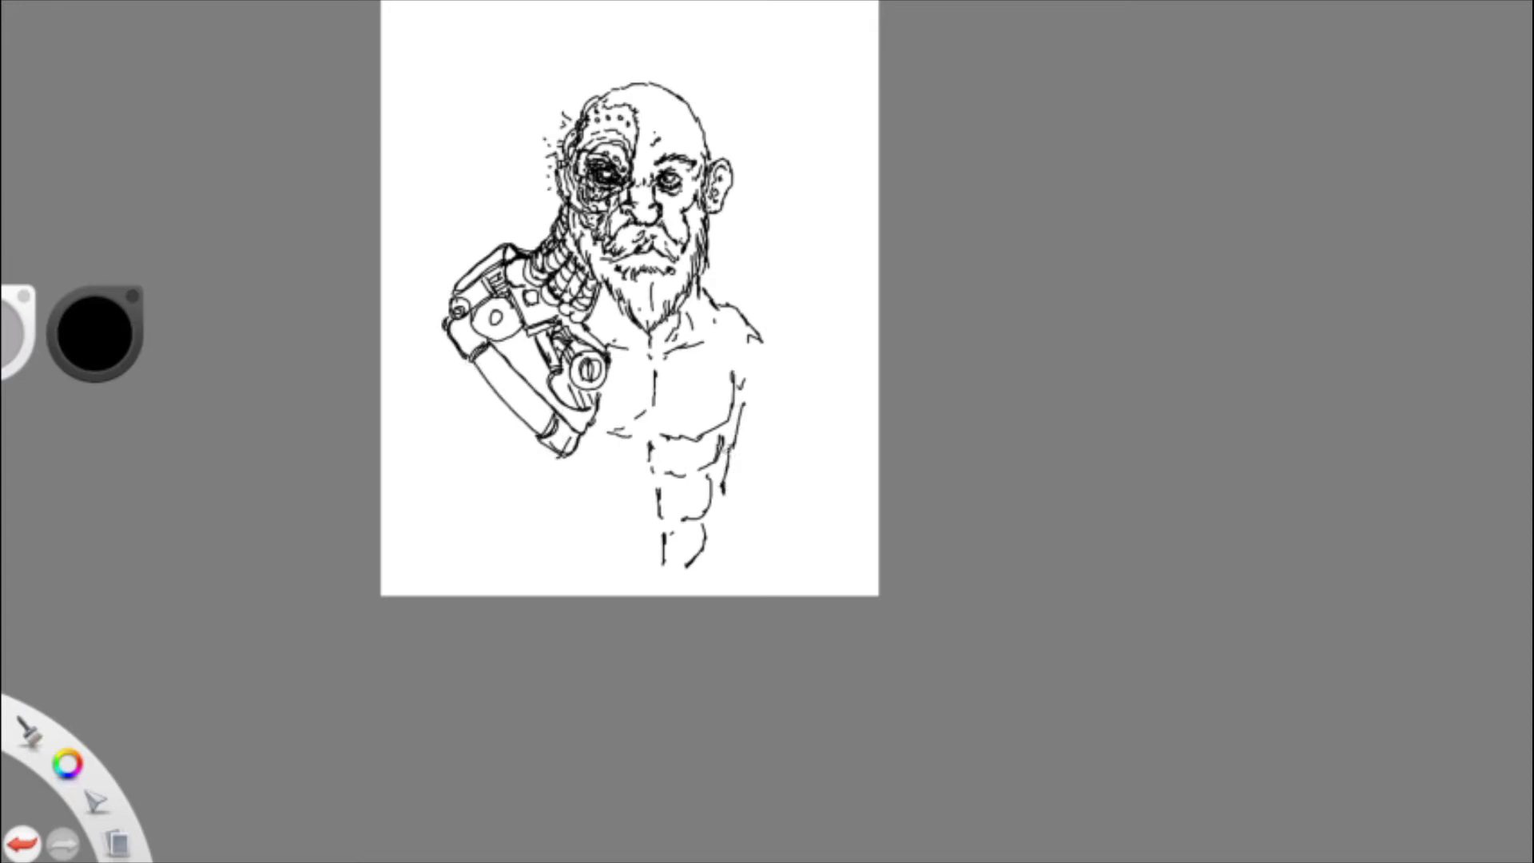
drag(628, 324, 576, 480)
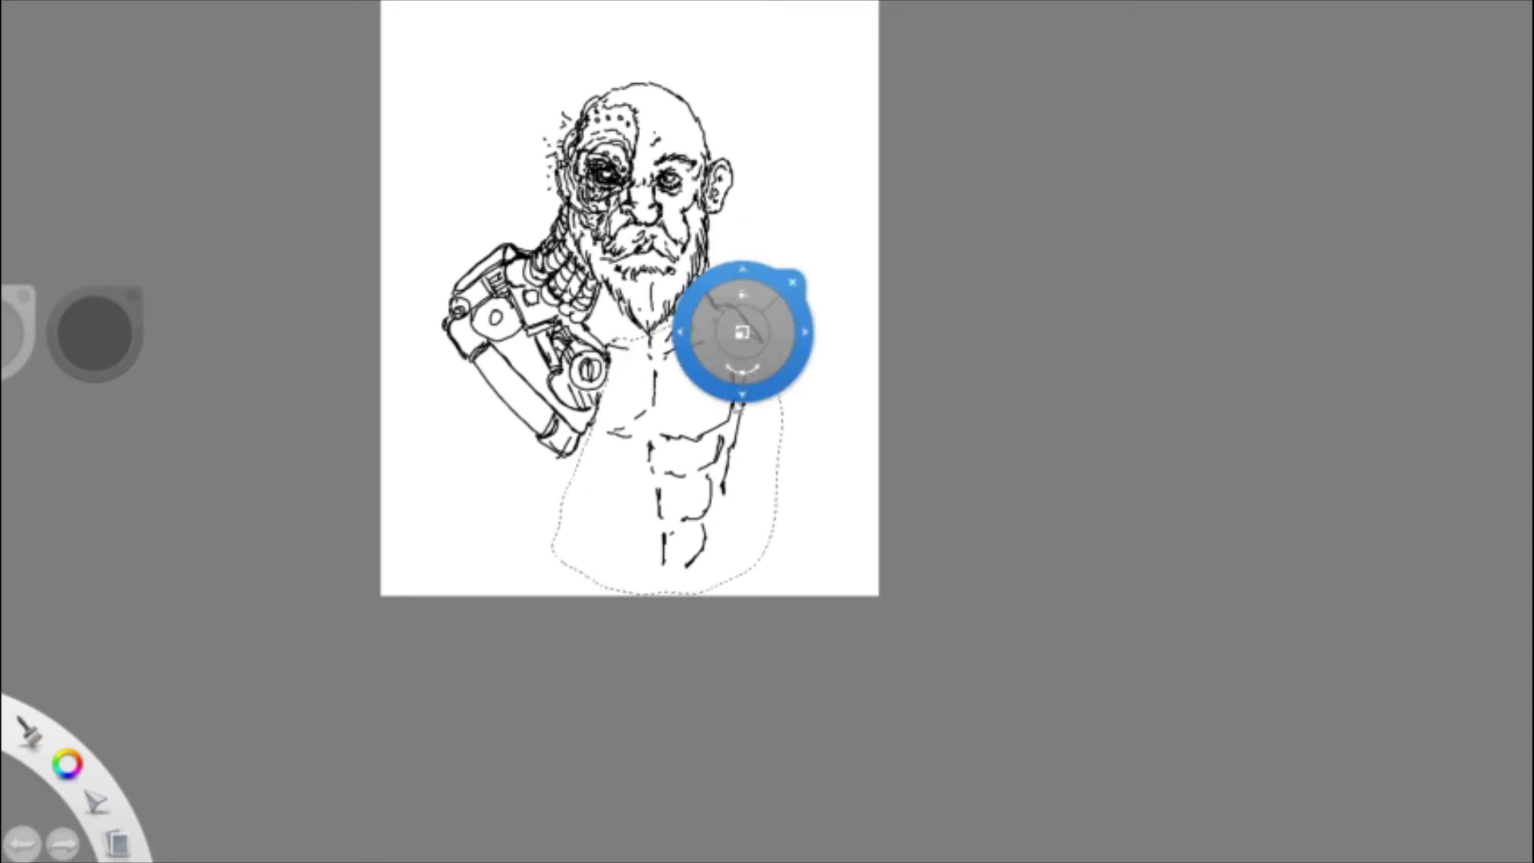
mouse_move(743, 337)
mouse_down()
mouse_move(825, 444)
mouse_move(839, 396)
mouse_up()
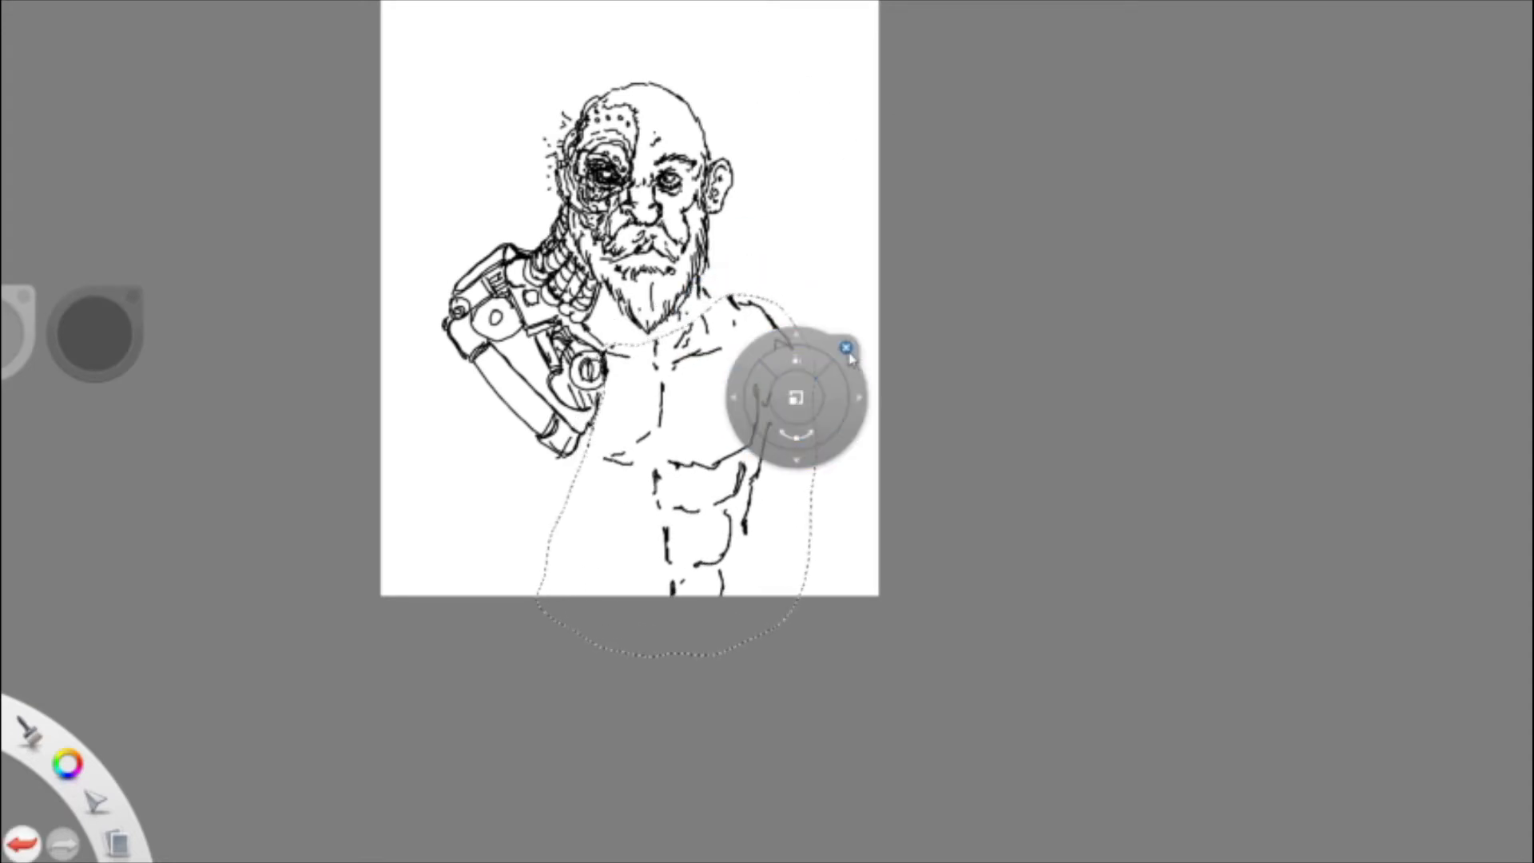
click(911, 240)
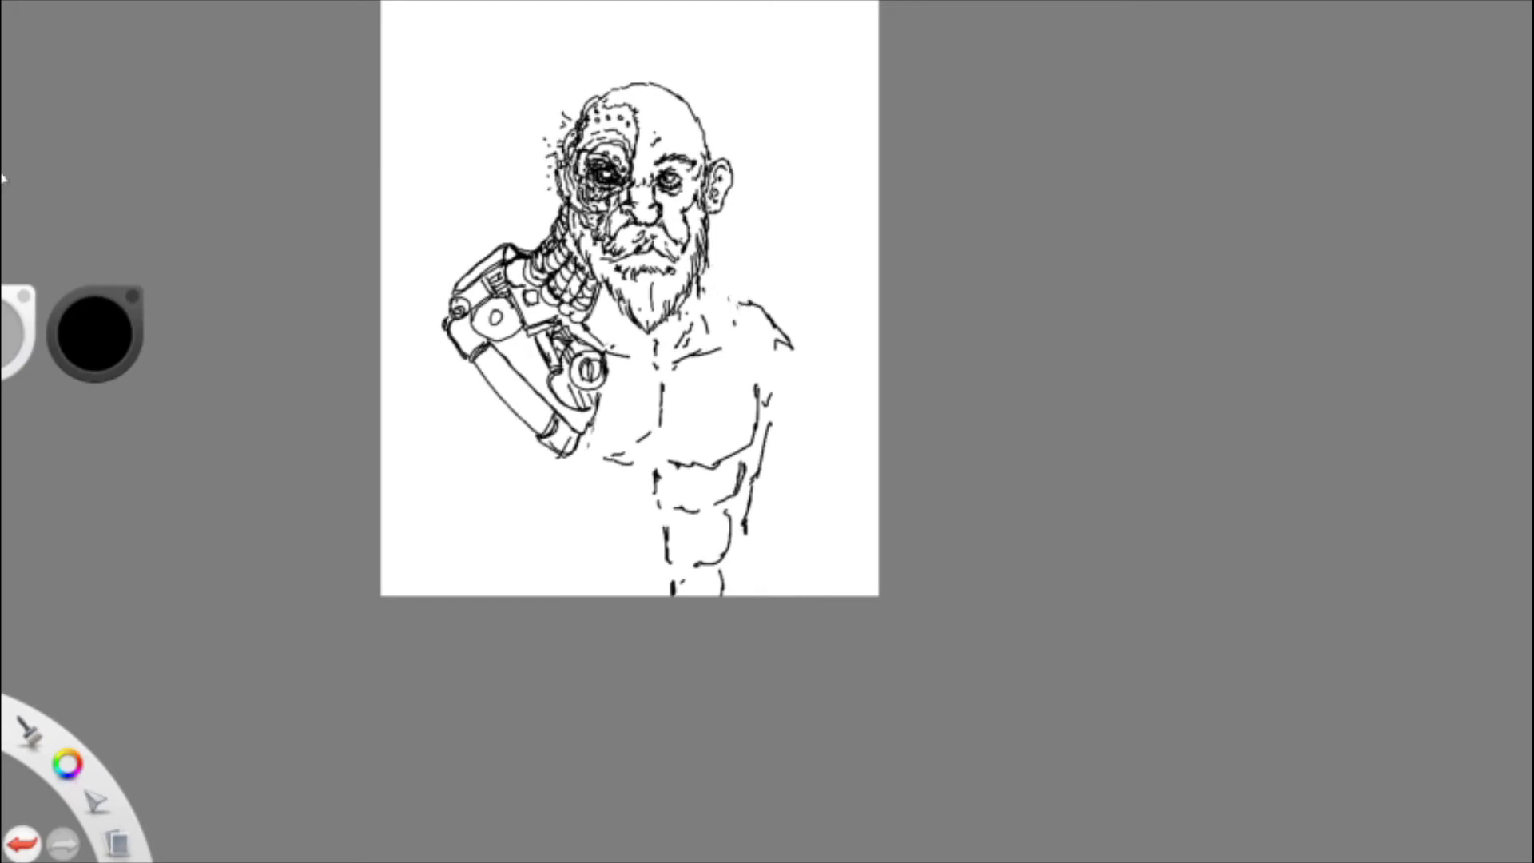
- Close off and redraw the bottom of the mechanical arm and shade its ribbed section
drag(713, 251, 785, 360)
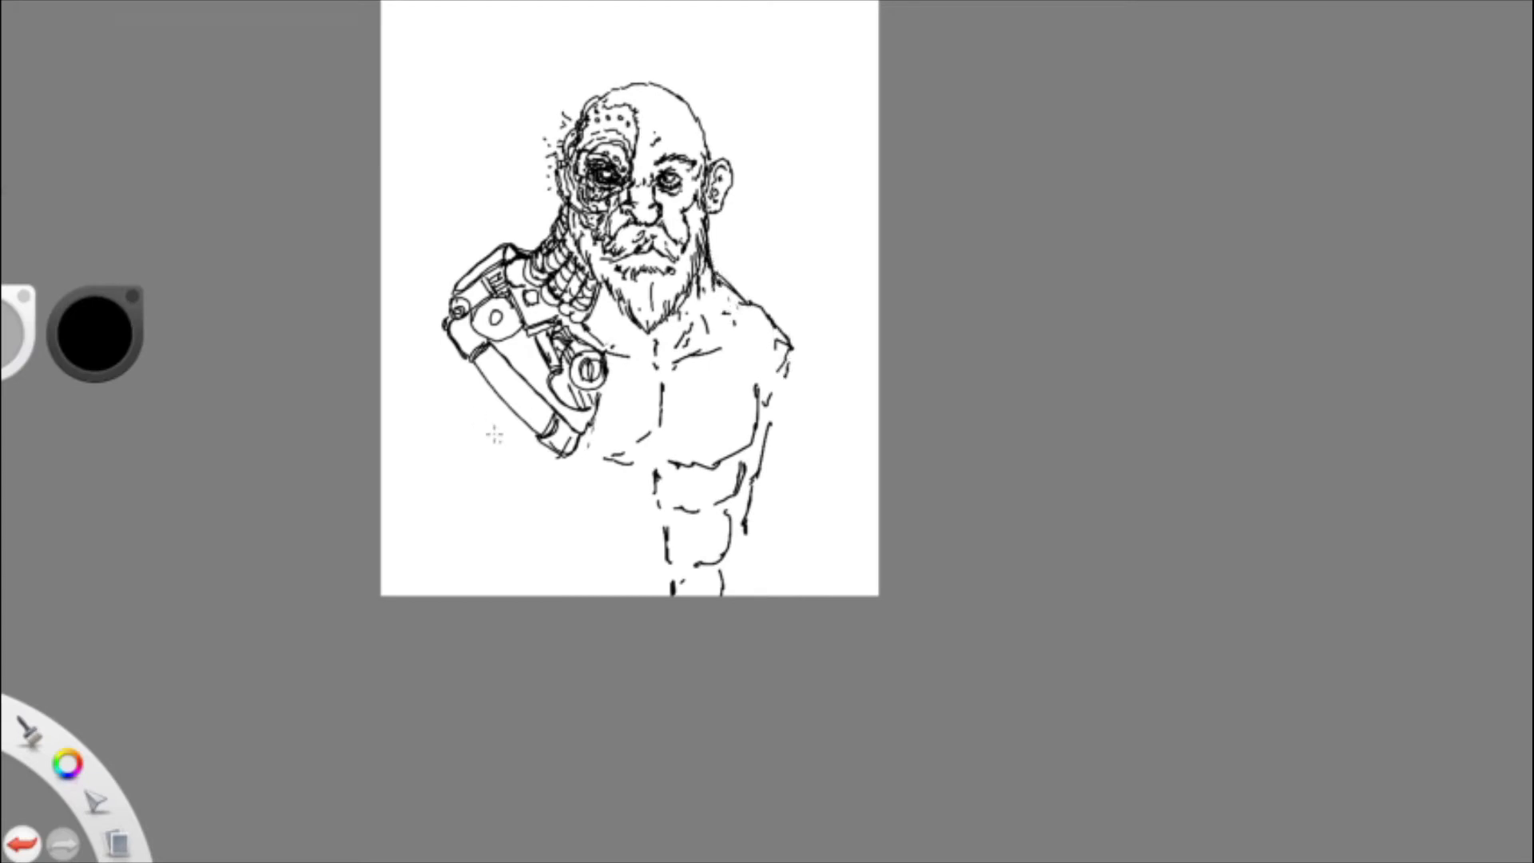
mouse_move(480, 384)
mouse_down()
mouse_move(563, 462)
mouse_move(540, 468)
mouse_move(546, 456)
mouse_up()
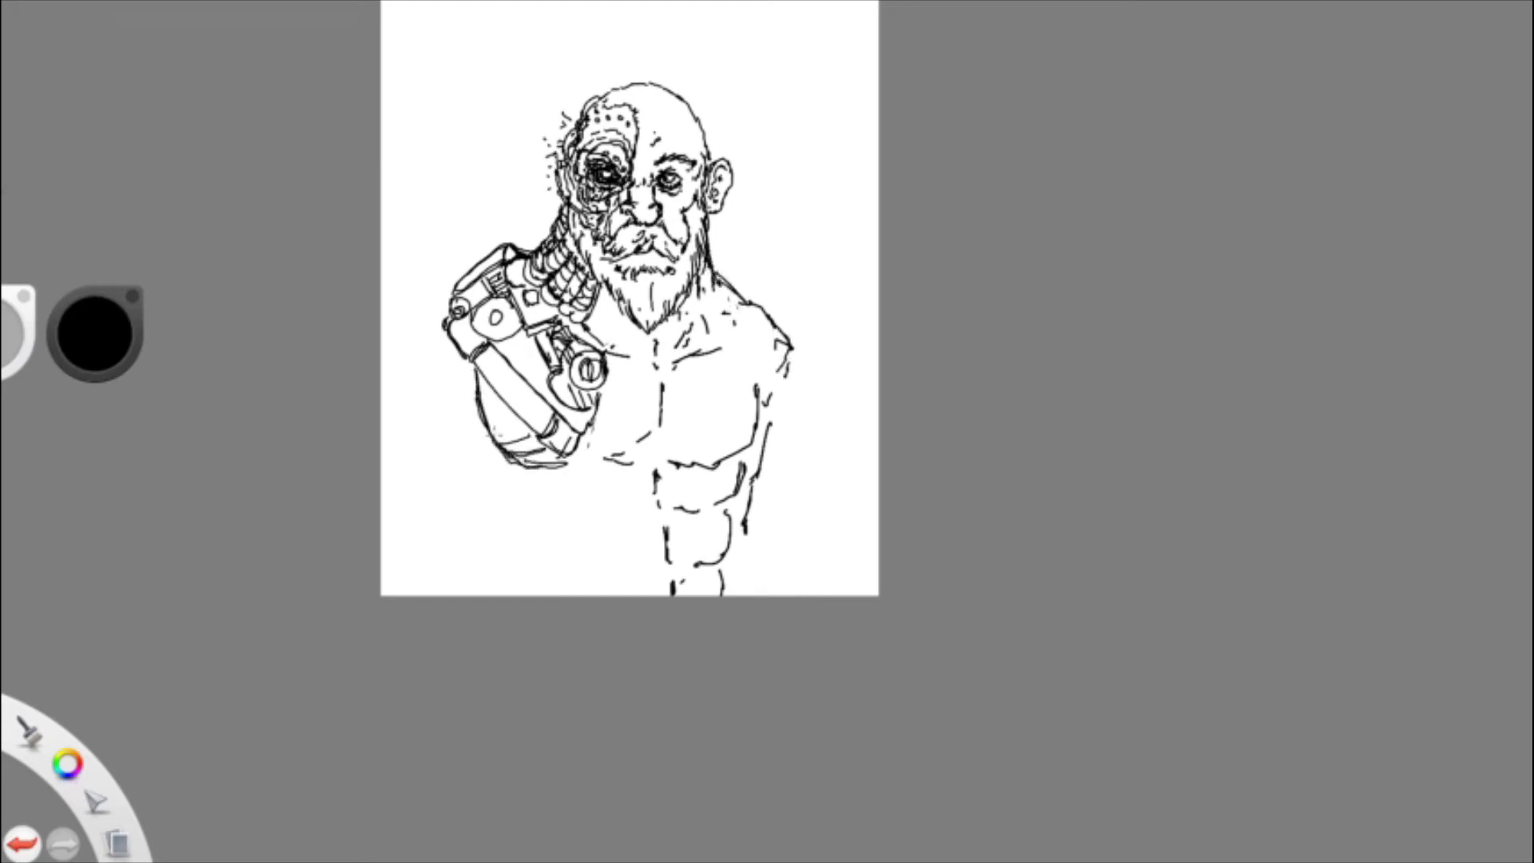
key(ctrl+z)
key(ctrl+z)
drag(466, 366, 486, 392)
mouse_move(470, 392)
mouse_down()
mouse_move(565, 483)
mouse_move(516, 485)
mouse_up()
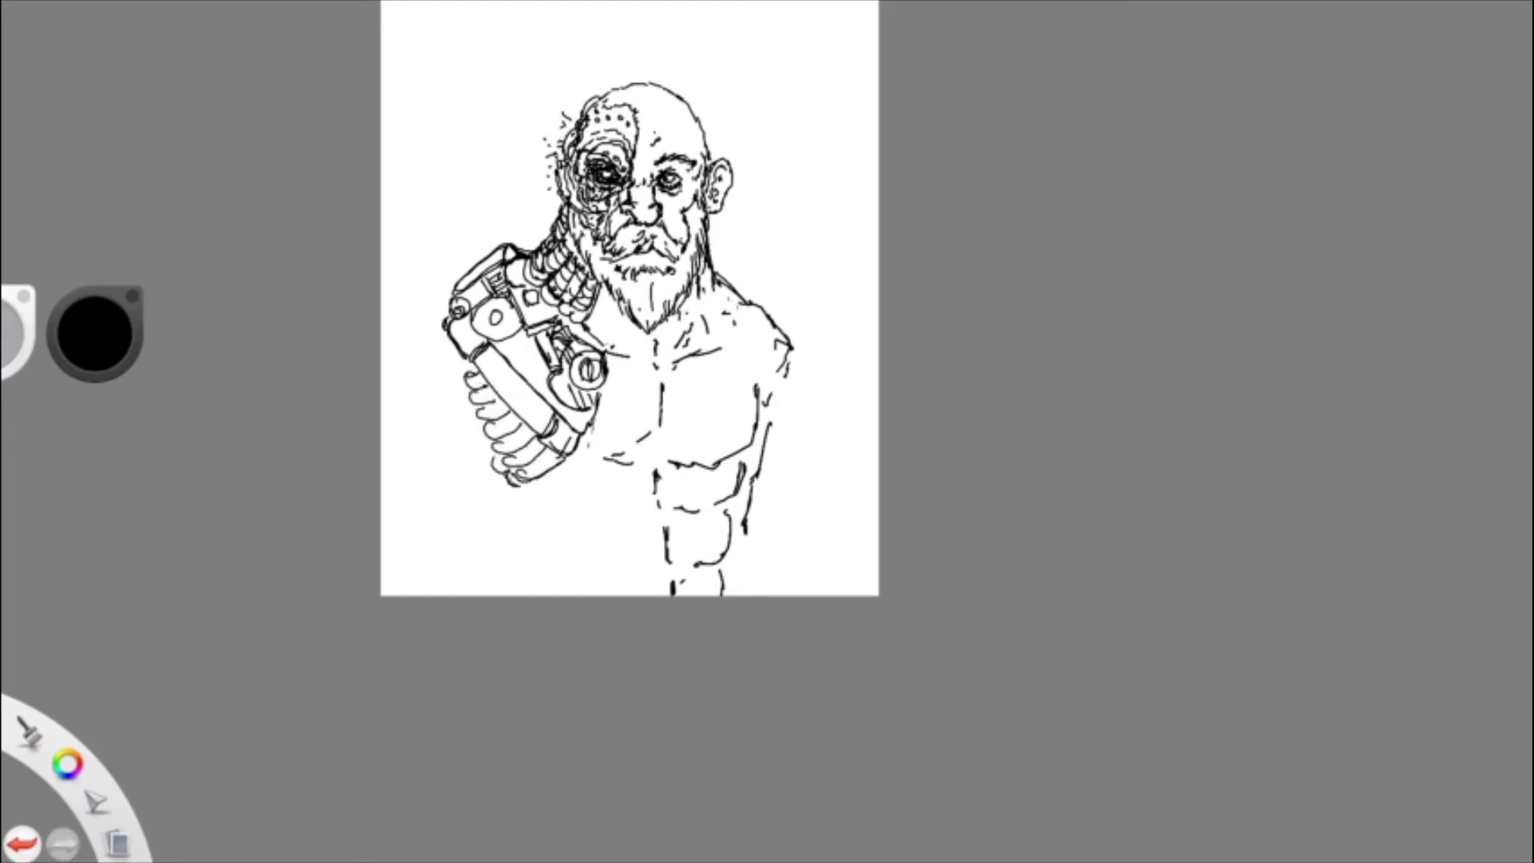
mouse_move(462, 369)
mouse_down()
mouse_move(518, 454)
mouse_move(539, 467)
mouse_move(544, 451)
mouse_up()
mouse_move(538, 450)
mouse_down()
mouse_move(578, 465)
mouse_move(565, 486)
mouse_up()
mouse_move(480, 370)
mouse_down()
mouse_move(516, 492)
mouse_move(600, 384)
mouse_move(547, 492)
mouse_move(588, 511)
mouse_move(600, 484)
mouse_move(645, 518)
mouse_up()
drag(581, 509, 640, 527)
- Outline the left hip and waist, then draw and hatch a round pauldron left of the arm
mouse_move(599, 474)
mouse_down()
mouse_move(623, 557)
mouse_move(657, 561)
mouse_up()
drag(595, 562, 604, 596)
drag(534, 461, 550, 512)
mouse_move(451, 326)
mouse_down()
mouse_move(444, 377)
mouse_move(383, 359)
mouse_move(463, 432)
mouse_up()
mouse_move(430, 311)
mouse_down()
mouse_move(382, 351)
mouse_move(442, 352)
mouse_up()
mouse_move(422, 352)
mouse_down()
mouse_move(424, 395)
mouse_move(449, 364)
mouse_move(439, 432)
mouse_move(404, 326)
mouse_up()
mouse_move(382, 361)
mouse_down()
mouse_move(443, 310)
mouse_move(434, 372)
mouse_up()
mouse_move(415, 317)
mouse_down()
mouse_move(436, 420)
mouse_move(415, 442)
mouse_up()
drag(389, 418, 434, 444)
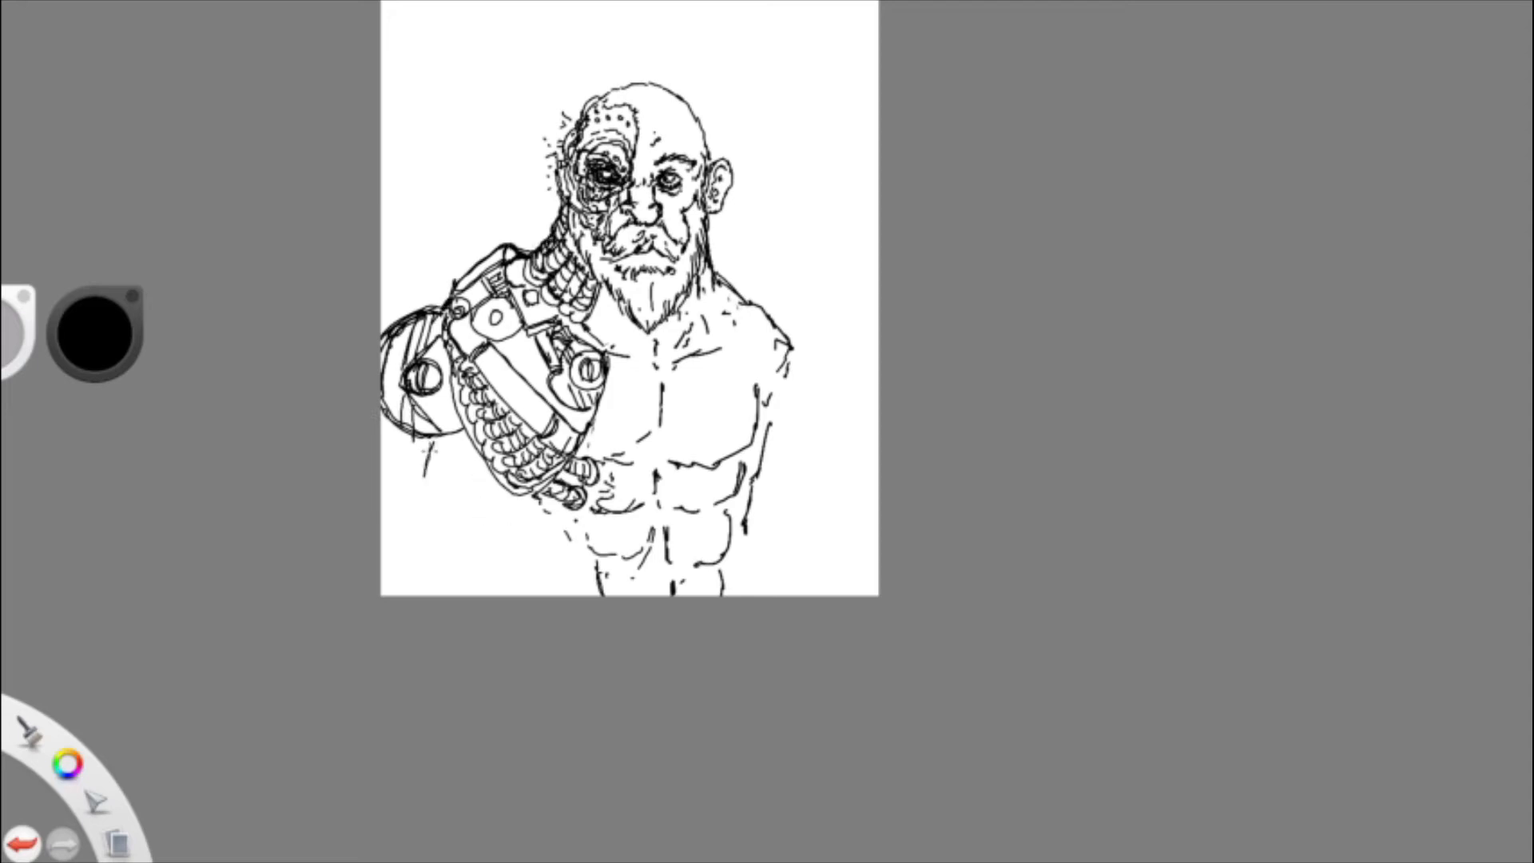
- Draw an elongated rounded arm piece, a knobbed strap beside it and hatching on the shoulder armour
drag(434, 446, 417, 528)
mouse_move(422, 426)
mouse_down()
mouse_move(463, 432)
mouse_move(480, 518)
mouse_up()
drag(477, 515, 415, 537)
mouse_move(434, 444)
mouse_down()
mouse_move(480, 457)
mouse_move(405, 506)
mouse_move(411, 528)
mouse_up()
mouse_move(400, 527)
mouse_down()
mouse_move(415, 554)
mouse_move(389, 429)
mouse_up()
drag(386, 486, 396, 403)
drag(391, 326, 456, 288)
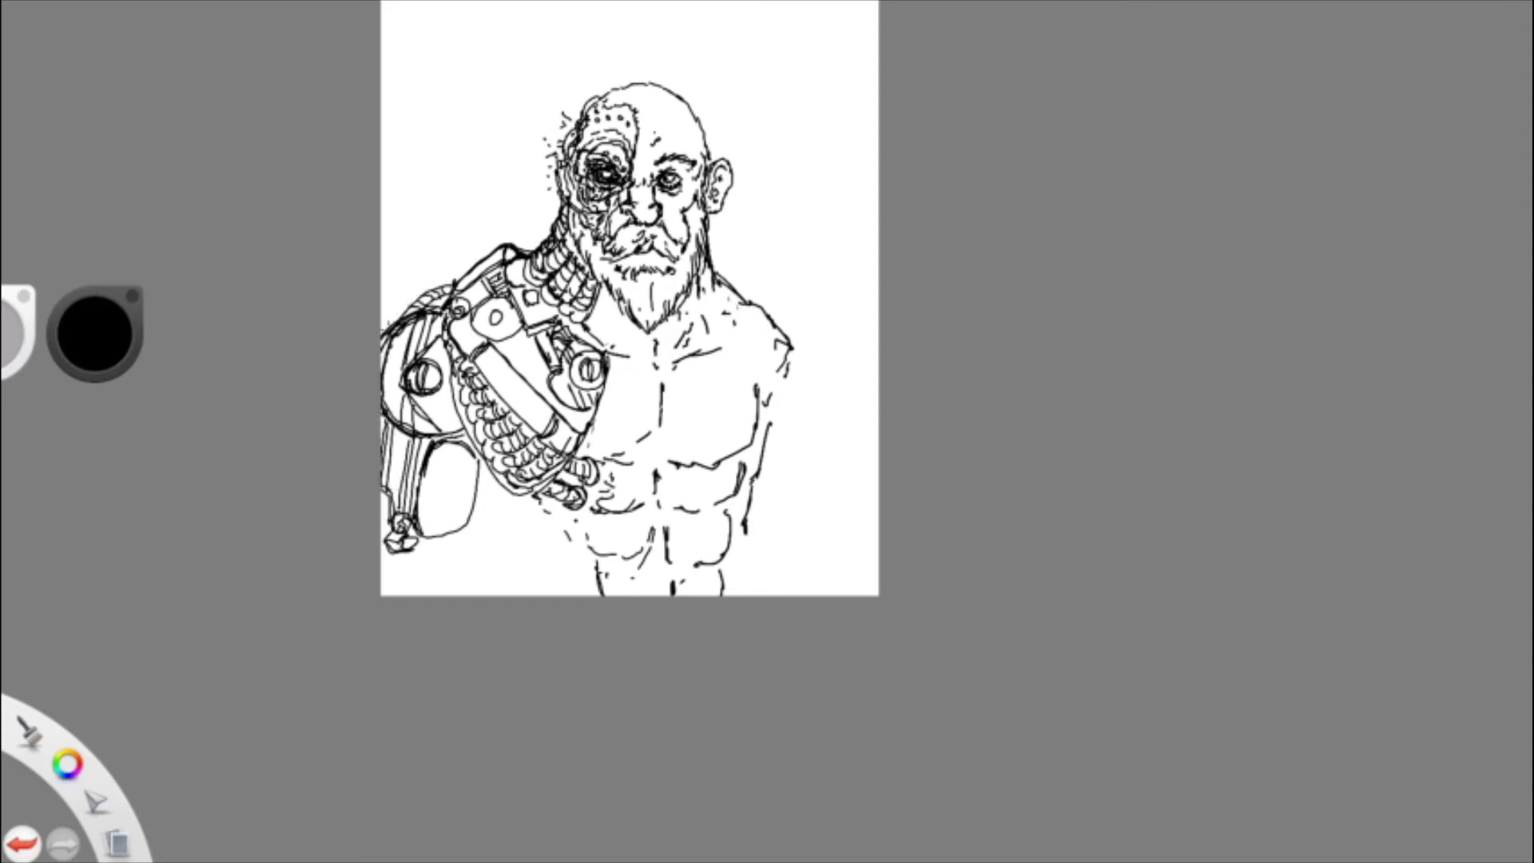
drag(382, 331, 441, 300)
- Erase part of the right torso edge and detail the mechanical hand and lower arm
drag(758, 393, 760, 492)
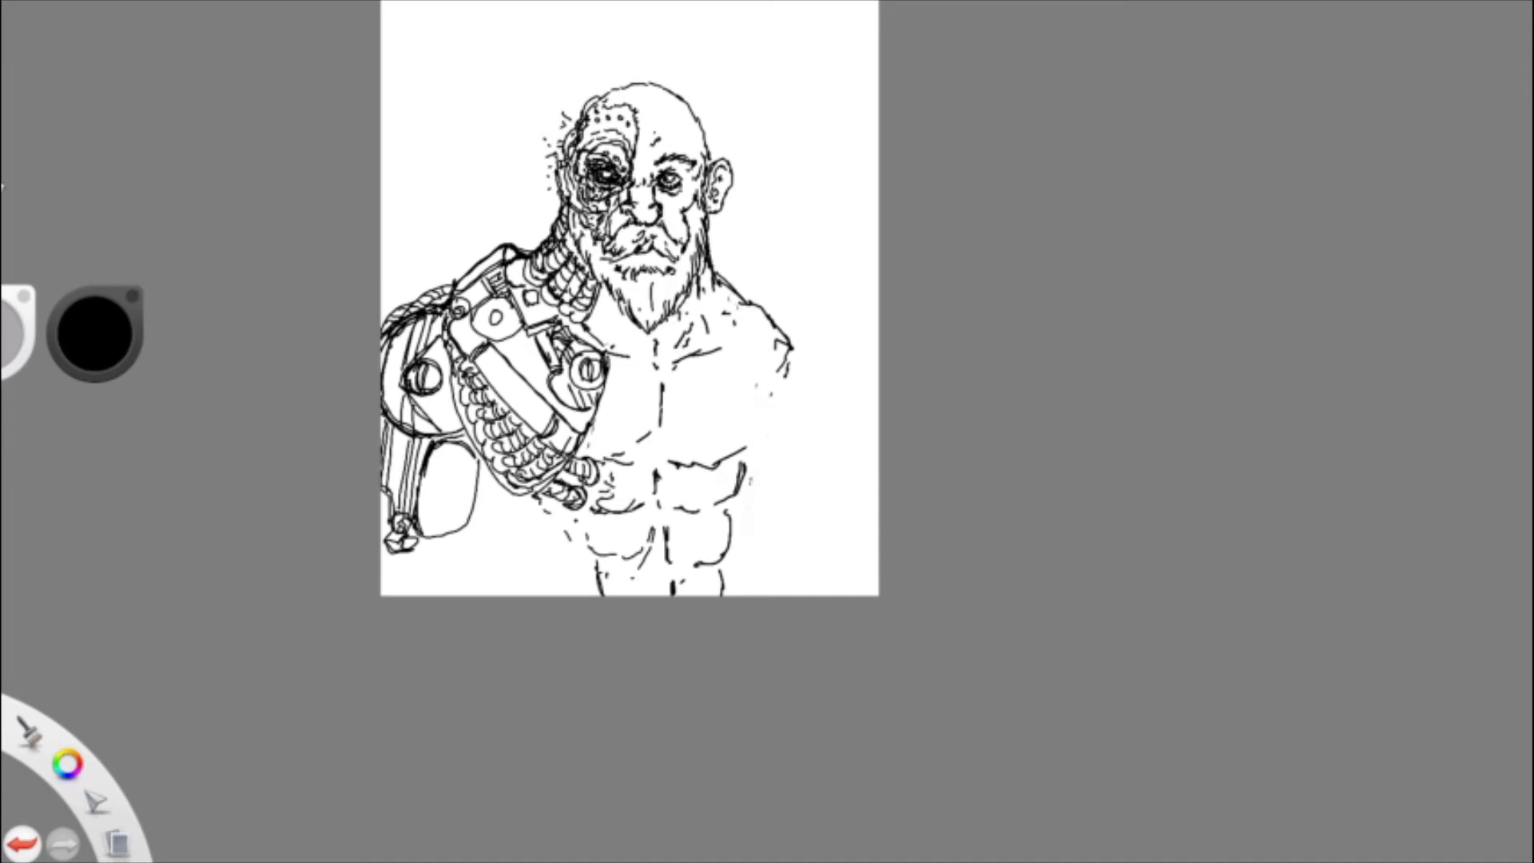
mouse_move(472, 502)
mouse_down()
mouse_move(387, 582)
mouse_move(434, 585)
mouse_move(466, 527)
mouse_up()
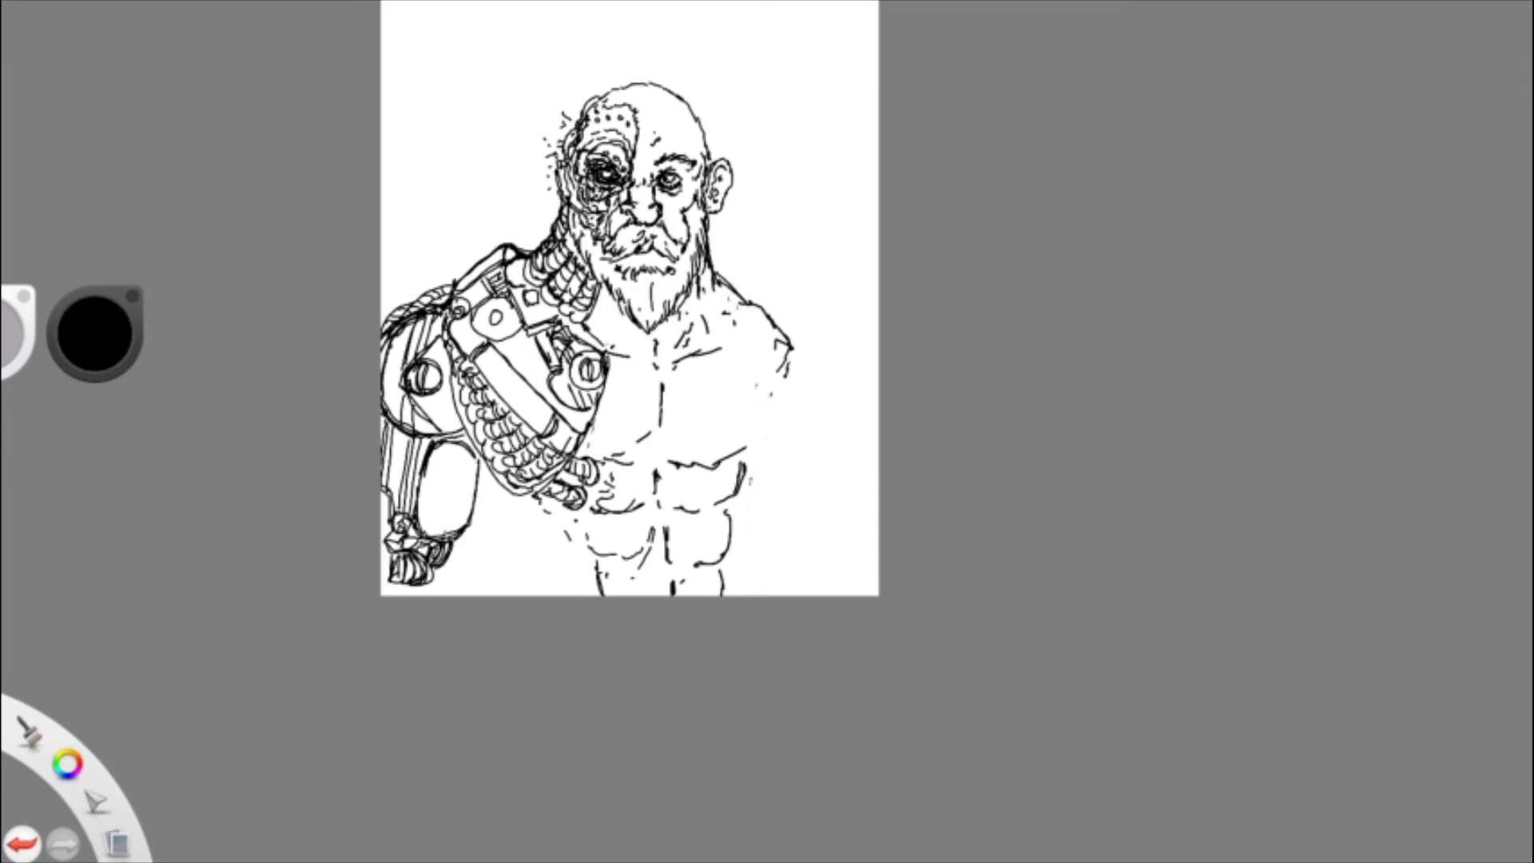
mouse_move(432, 452)
mouse_down()
mouse_move(443, 502)
mouse_move(476, 474)
mouse_move(474, 498)
mouse_up()
key(ctrl+z)
drag(419, 458, 461, 472)
mouse_move(418, 520)
mouse_down()
mouse_move(468, 530)
mouse_move(391, 583)
mouse_up()
drag(381, 571, 434, 594)
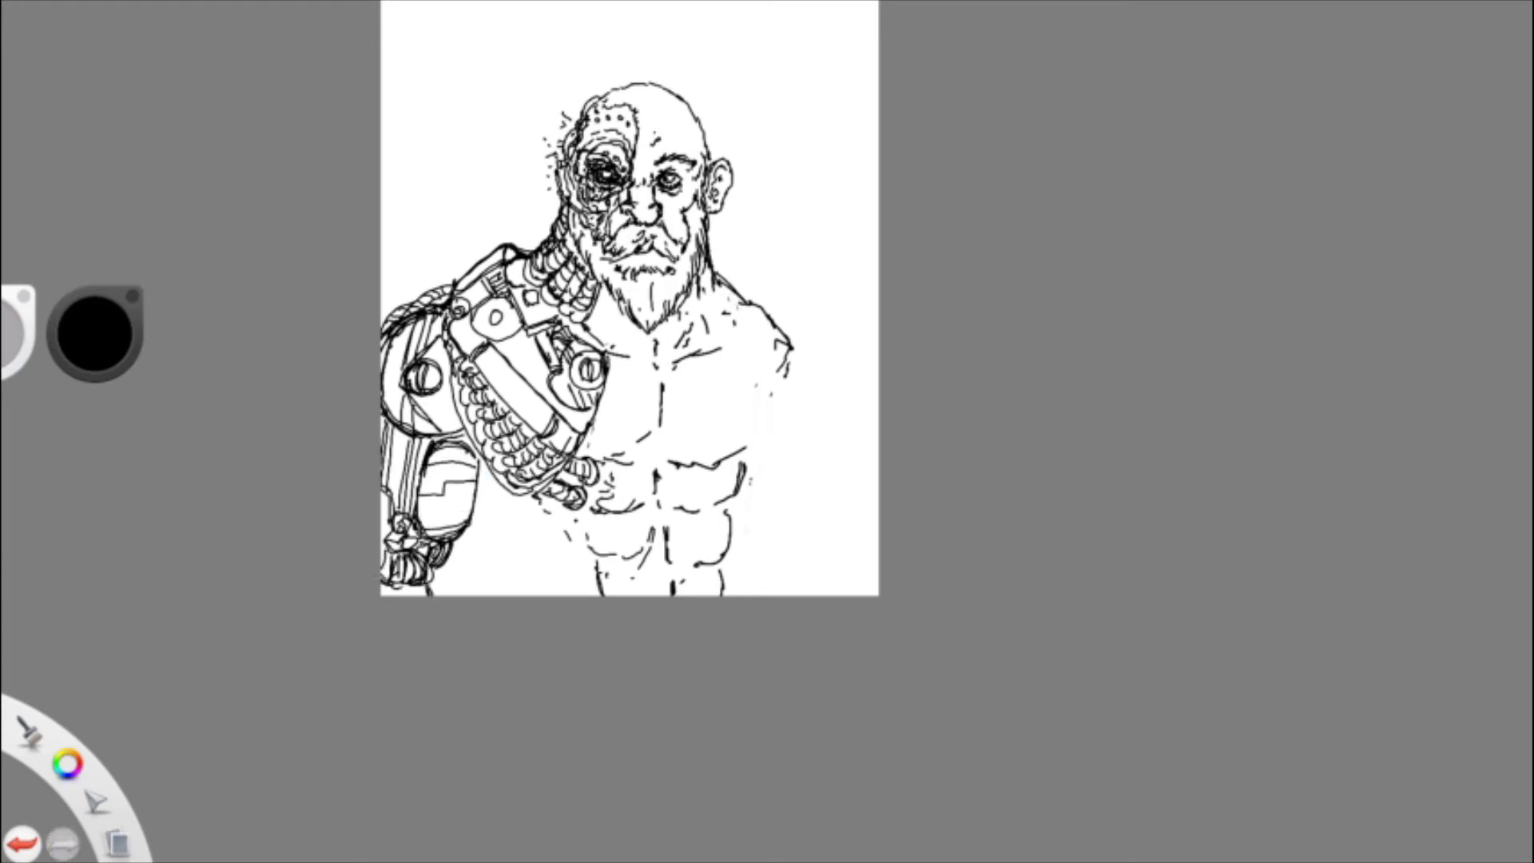
- Add a four-sided plate below the arm with ink detail and start the right shoulder outline
mouse_move(475, 506)
mouse_down()
mouse_move(528, 551)
mouse_move(477, 511)
mouse_move(503, 484)
mouse_move(522, 546)
mouse_move(516, 529)
mouse_up()
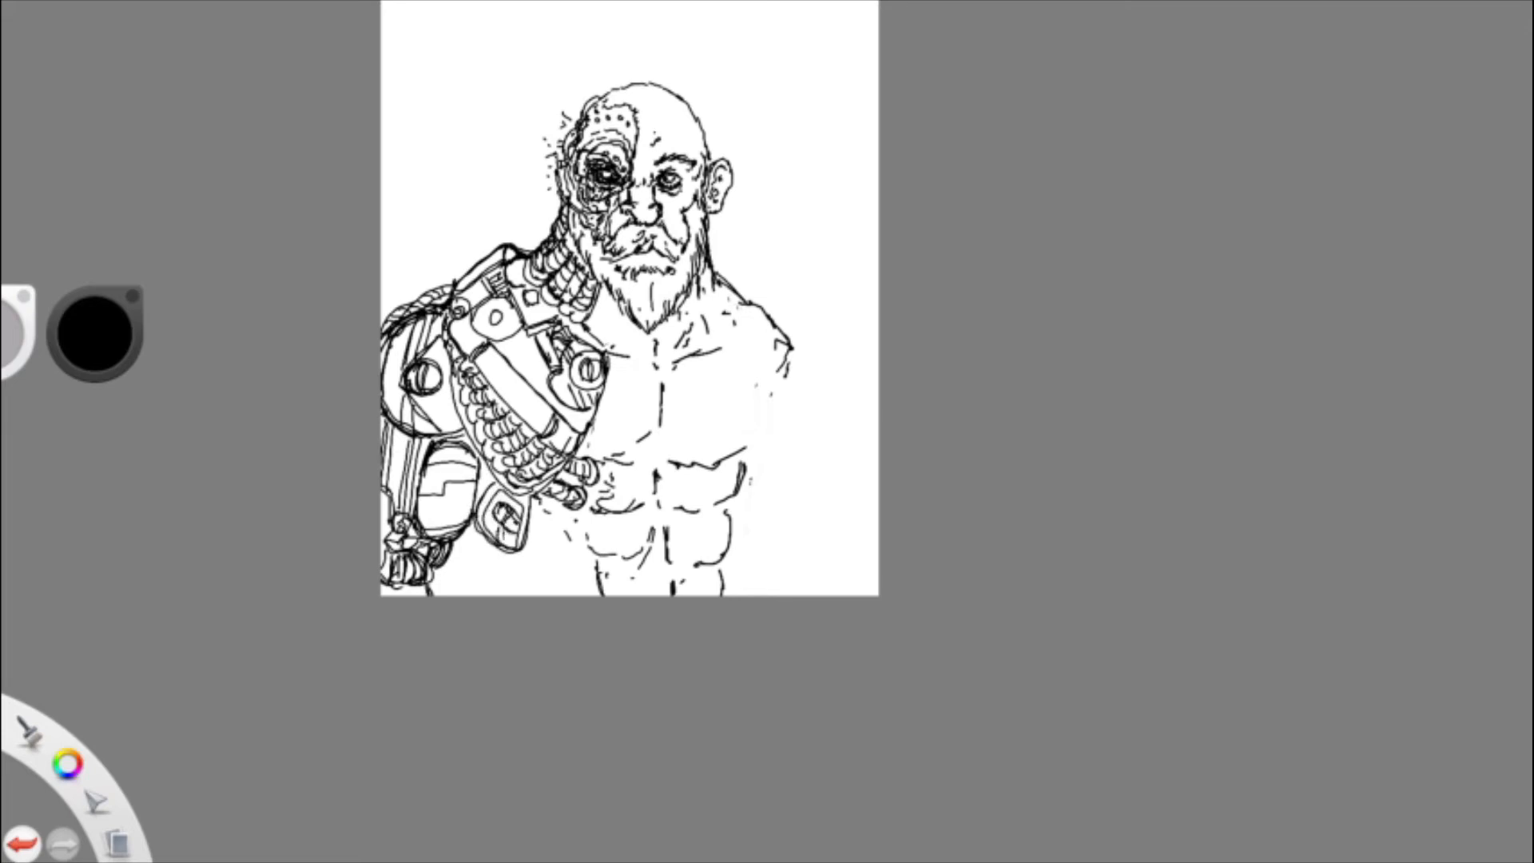
drag(501, 533, 479, 550)
mouse_move(481, 470)
mouse_down()
mouse_move(528, 596)
mouse_move(557, 594)
mouse_up()
mouse_move(787, 333)
mouse_down()
mouse_move(822, 355)
mouse_move(861, 432)
mouse_up()
- Outline the right shoulder, pectoral curve and upper arm down its outer edge
drag(786, 463, 806, 482)
drag(839, 426, 793, 465)
mouse_move(781, 438)
mouse_down()
mouse_move(736, 532)
mouse_move(801, 559)
mouse_up()
mouse_move(839, 489)
mouse_down()
mouse_move(844, 549)
mouse_move(858, 492)
mouse_up()
mouse_move(854, 395)
mouse_down()
mouse_move(875, 551)
mouse_move(786, 540)
mouse_move(795, 570)
mouse_move(790, 552)
mouse_up()
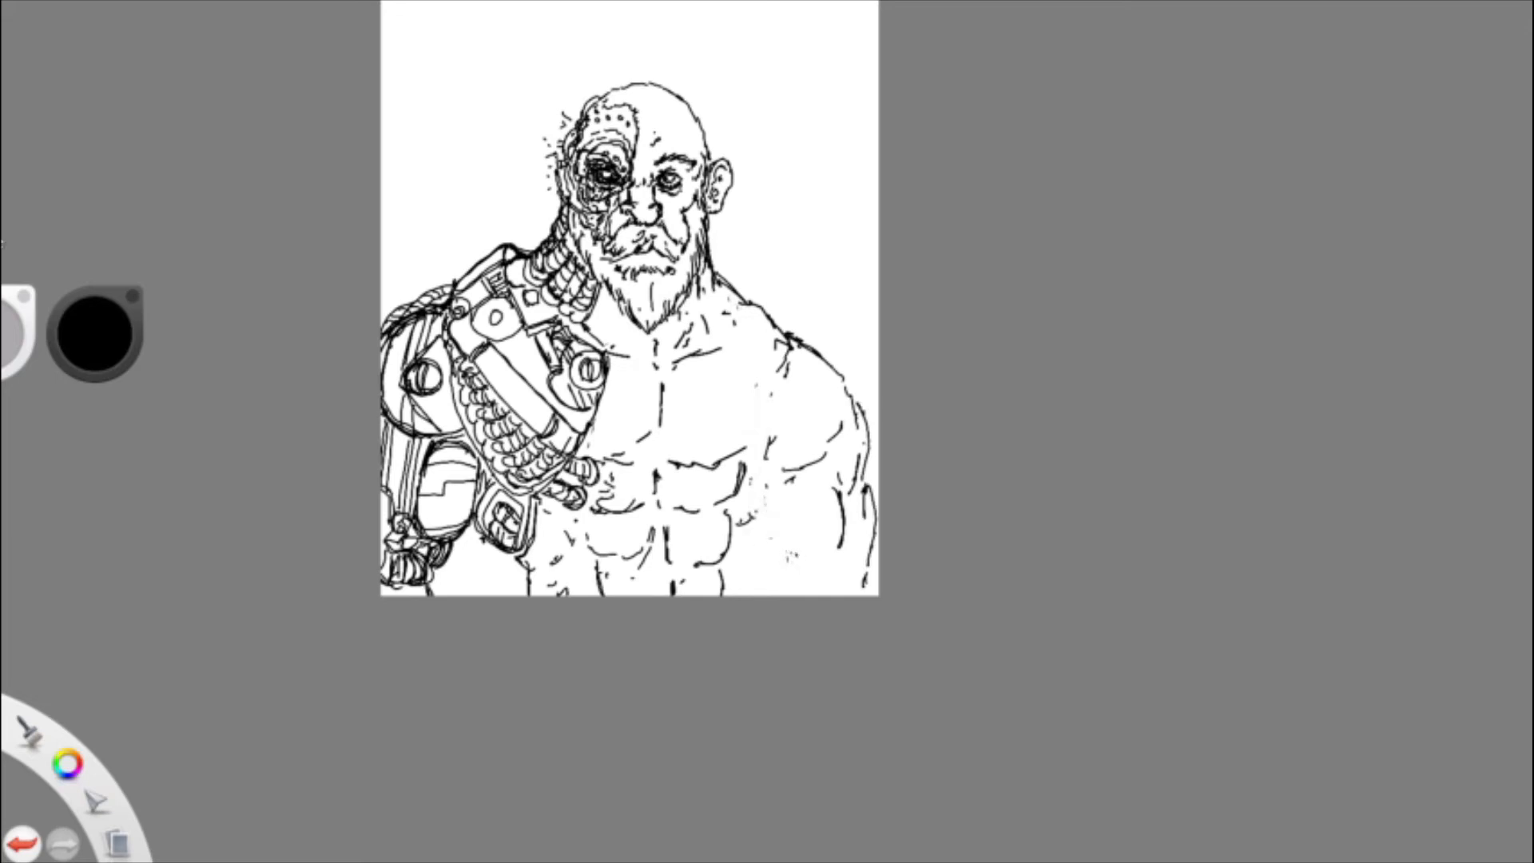
- Add muscle lines and small marks across the lower right torso and chest
mouse_move(760, 501)
mouse_down()
mouse_move(774, 595)
mouse_move(823, 590)
mouse_up()
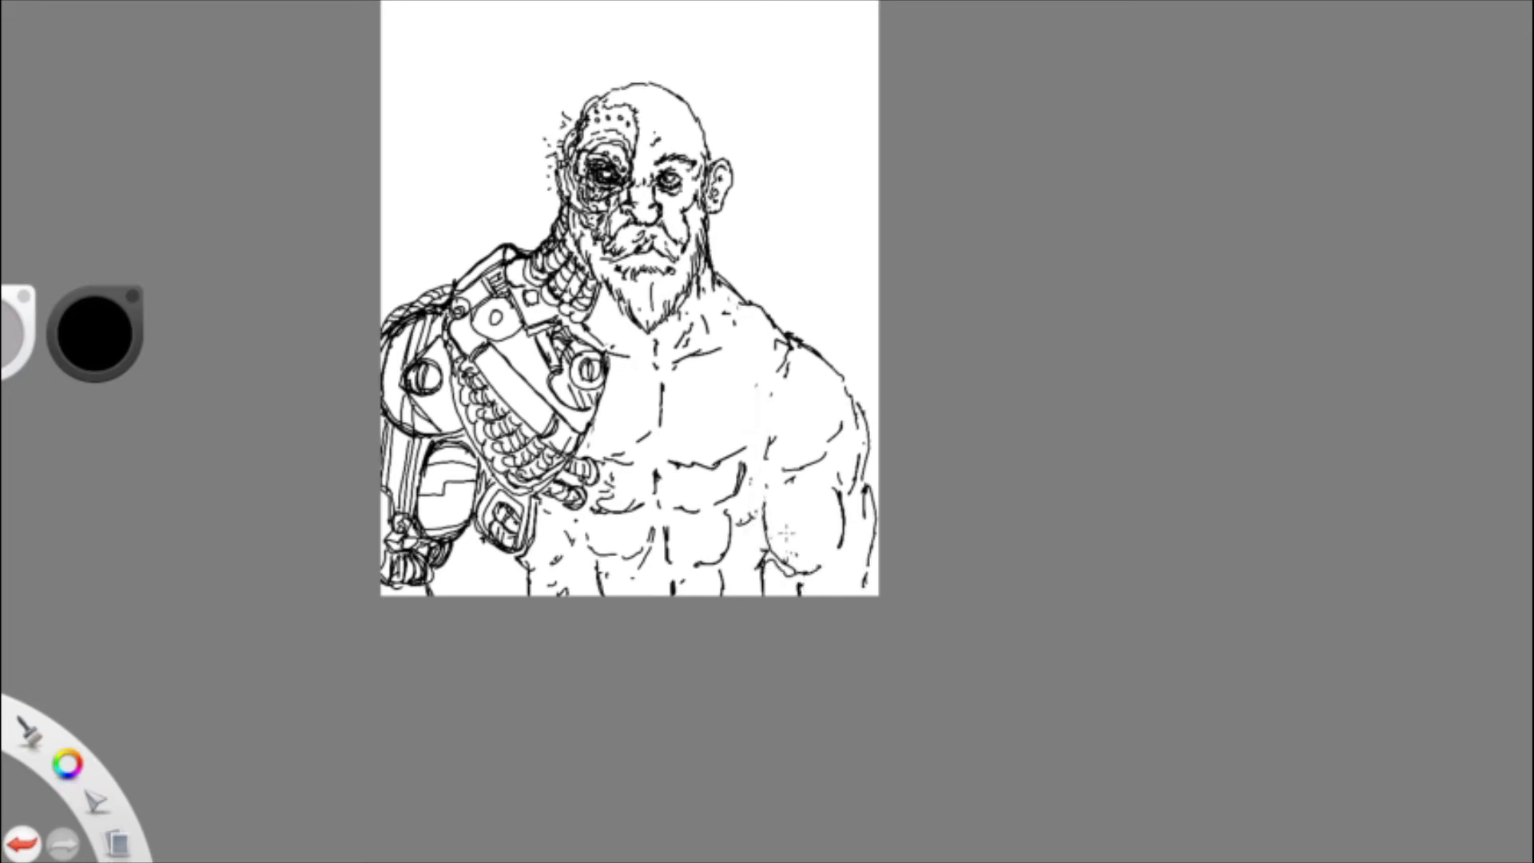
mouse_move(720, 357)
mouse_down()
mouse_move(761, 350)
mouse_move(778, 426)
mouse_up()
drag(641, 446, 666, 451)
drag(612, 350, 624, 398)
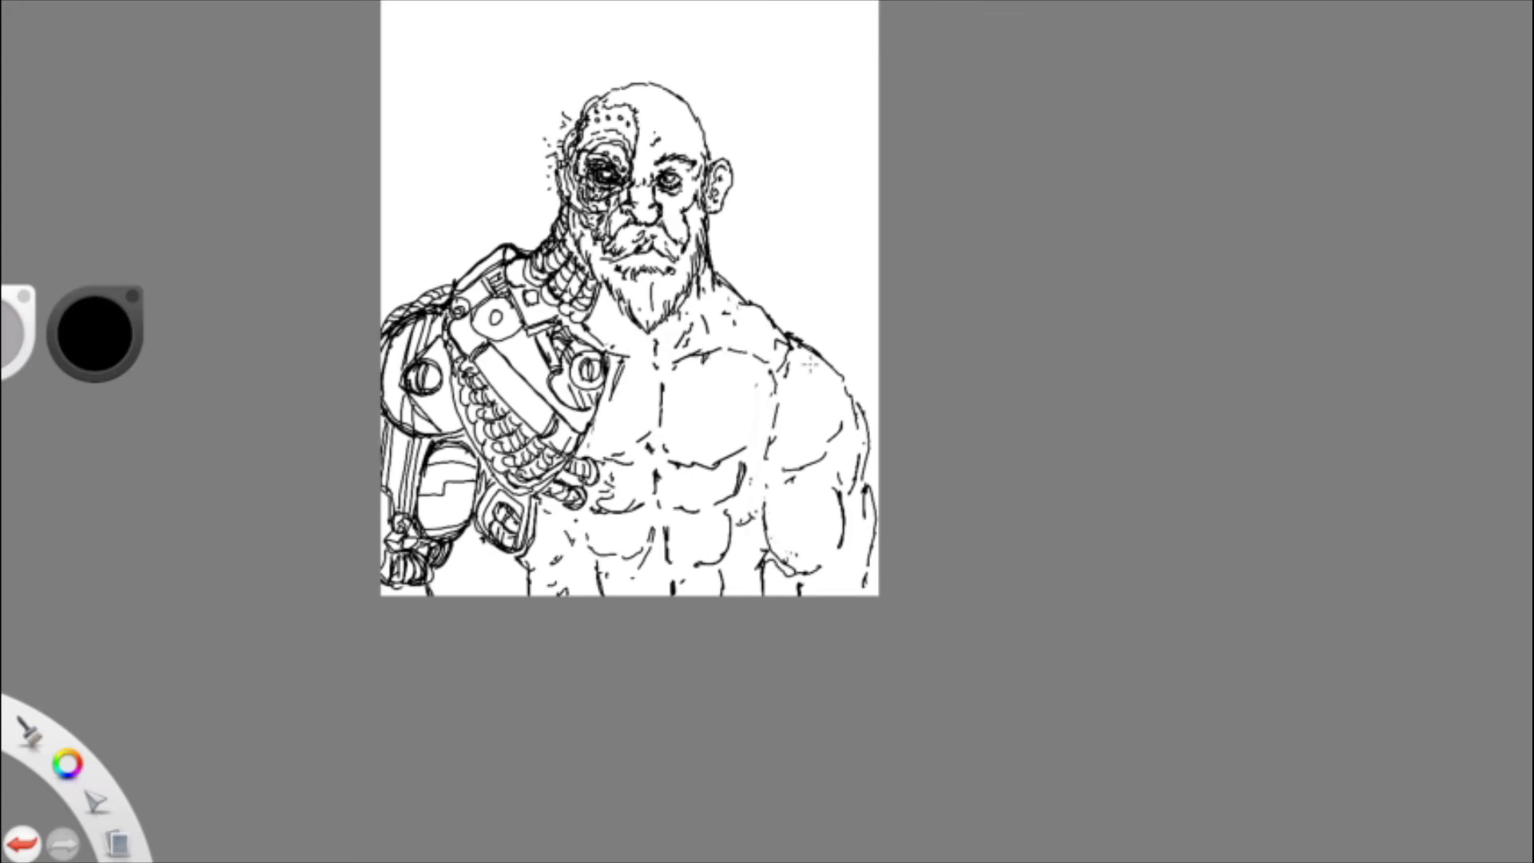
drag(756, 477, 789, 494)
- Zoom out and reposition the canvas, then erase faint lines at the left shoulder and neck
drag(839, 384, 870, 492)
scroll(807, 250, down, 2)
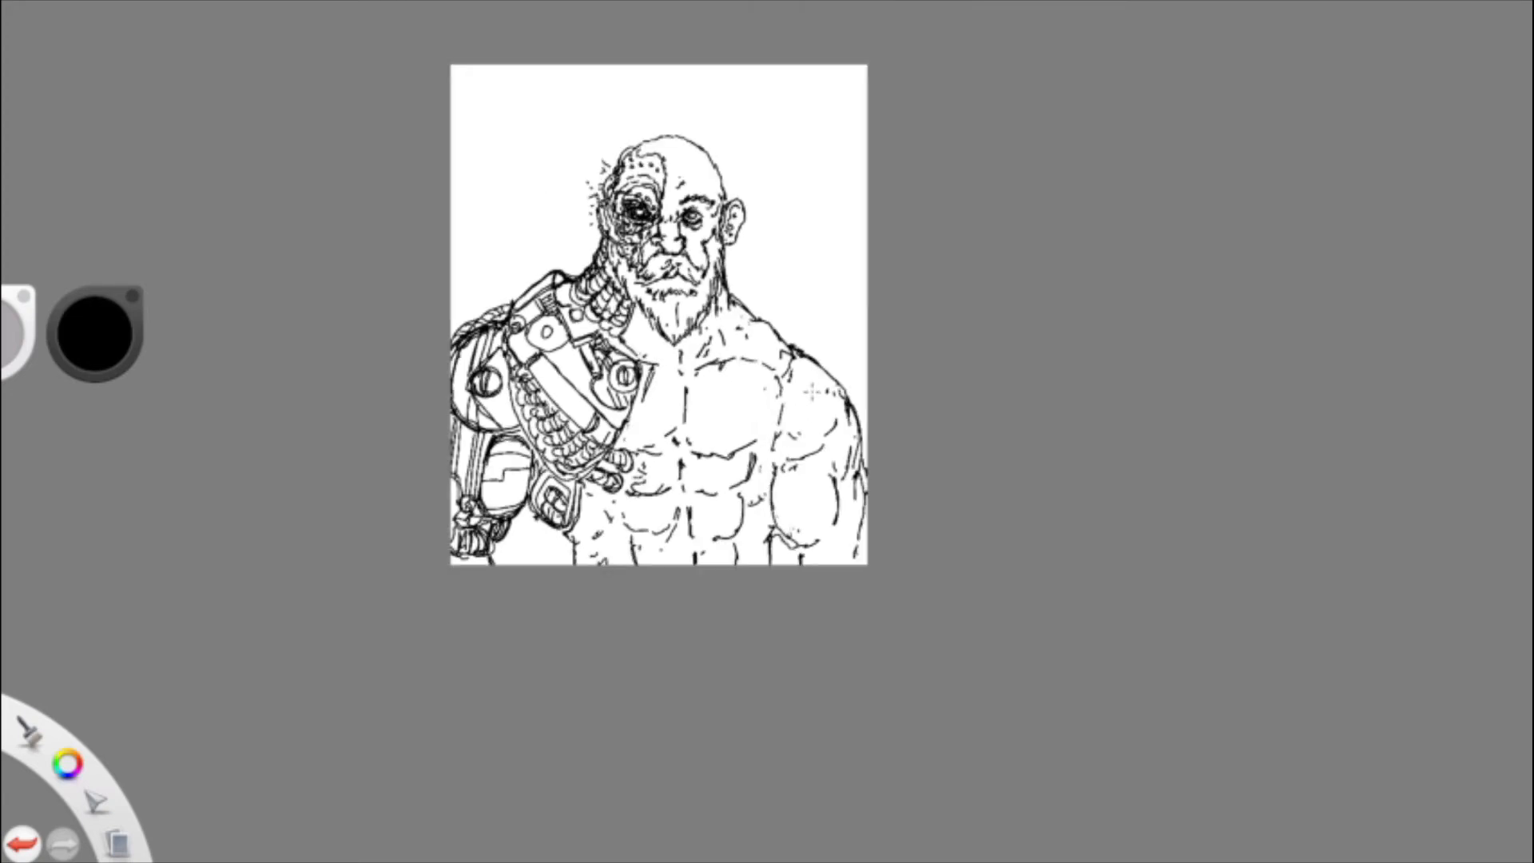
drag(743, 156, 807, 250)
scroll(808, 249, up, 2)
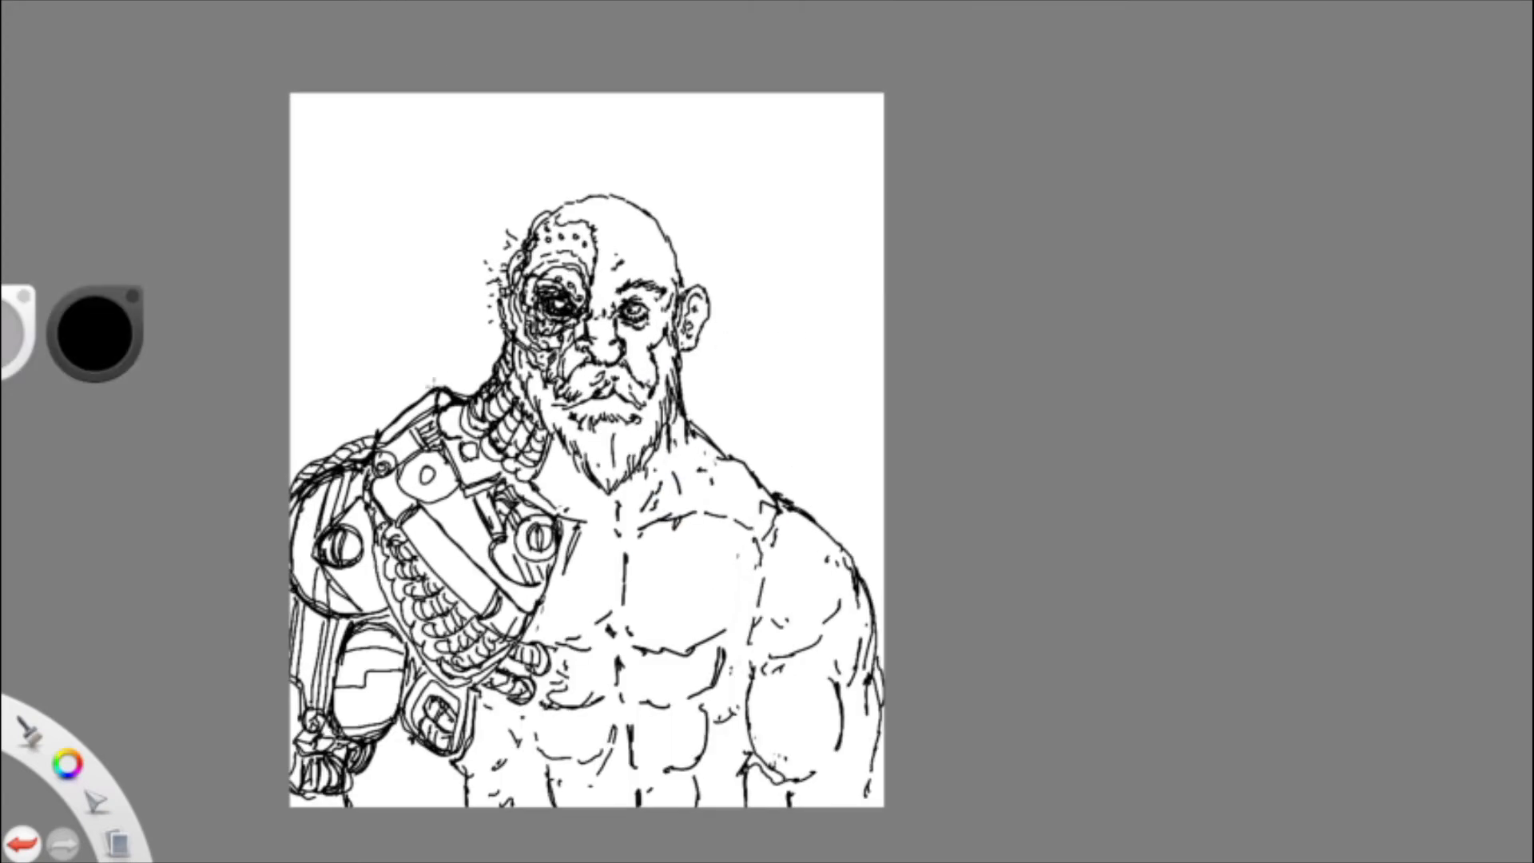
drag(437, 367, 377, 441)
- Erase faint shoulder lines and fringe the left shoulder and head side with hatch strokes
mouse_move(449, 392)
mouse_down()
mouse_move(469, 400)
mouse_move(385, 444)
mouse_move(497, 350)
mouse_up()
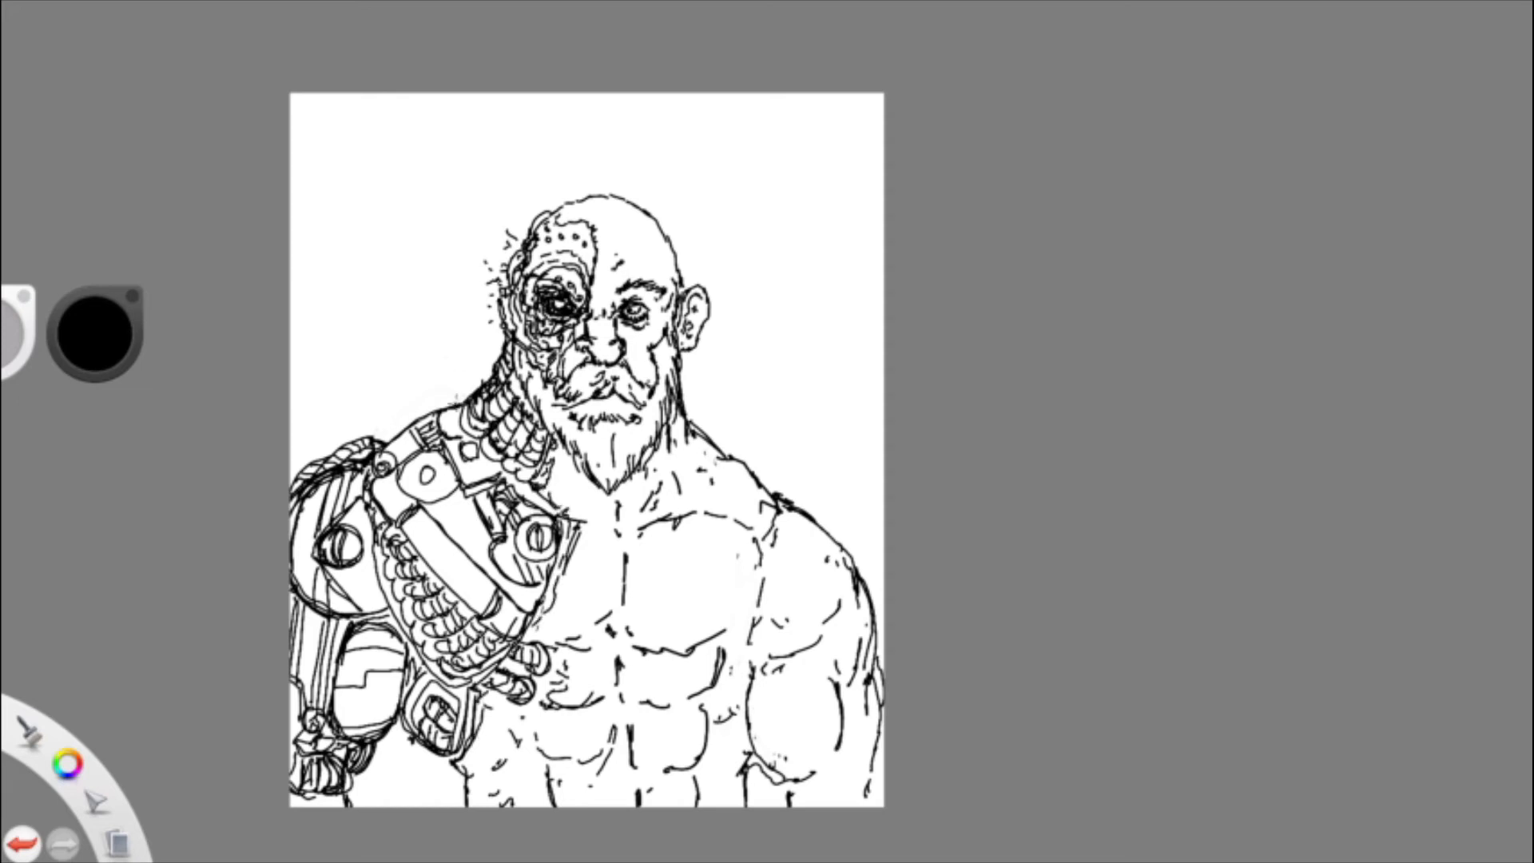
drag(486, 408, 446, 394)
mouse_move(460, 402)
mouse_down()
mouse_move(422, 391)
mouse_move(391, 434)
mouse_up()
mouse_move(396, 413)
mouse_down()
mouse_move(368, 439)
mouse_move(396, 432)
mouse_move(297, 478)
mouse_move(335, 408)
mouse_up()
drag(333, 443, 357, 408)
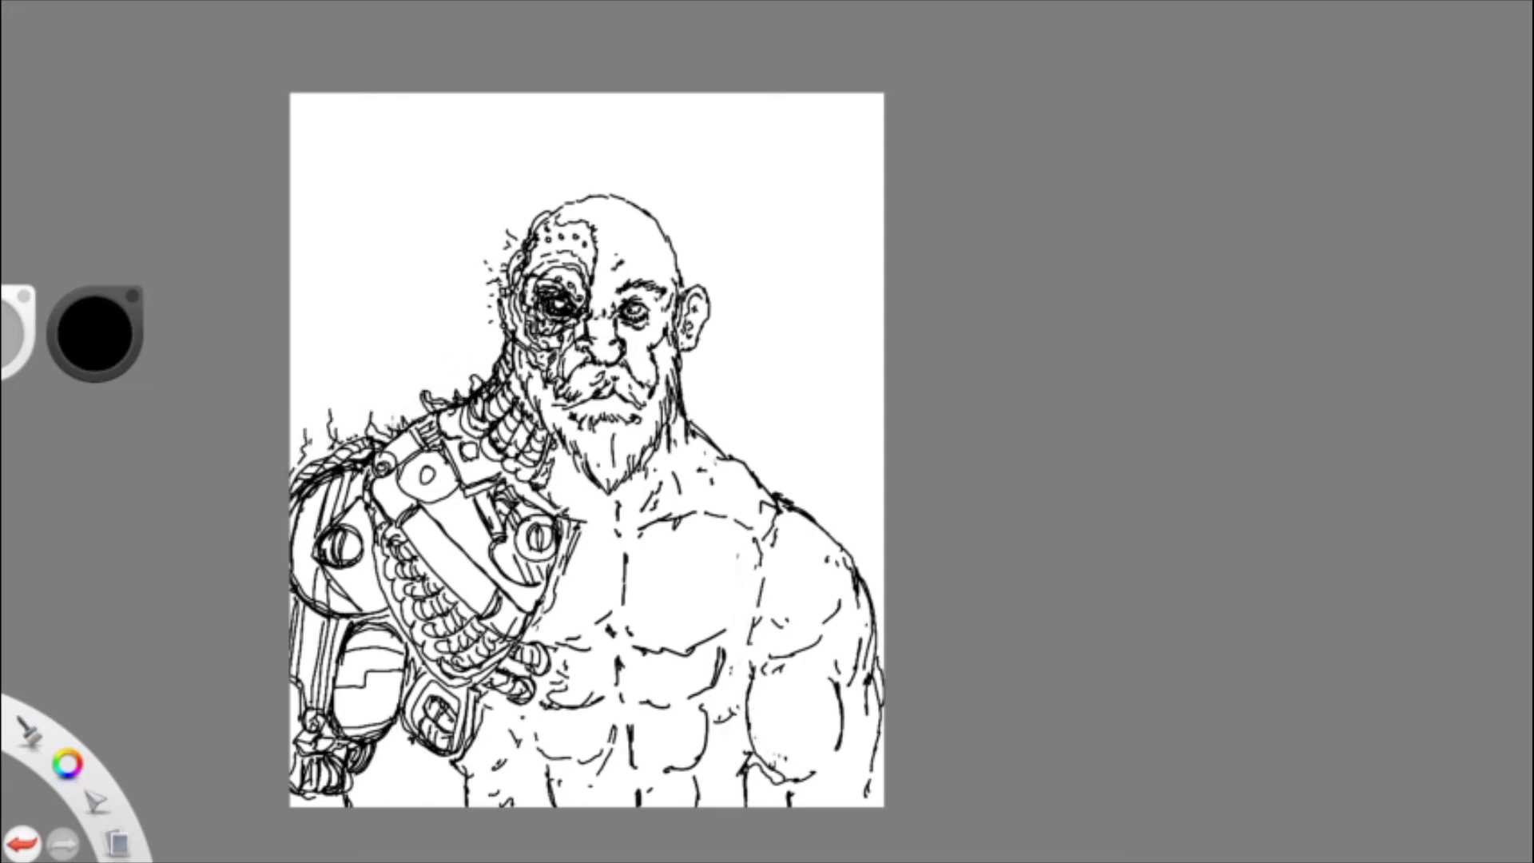
drag(527, 223, 518, 237)
drag(523, 245, 513, 257)
- Redo a stray forehead dot into a dark round mark and add scar lines down the face
drag(604, 273, 607, 329)
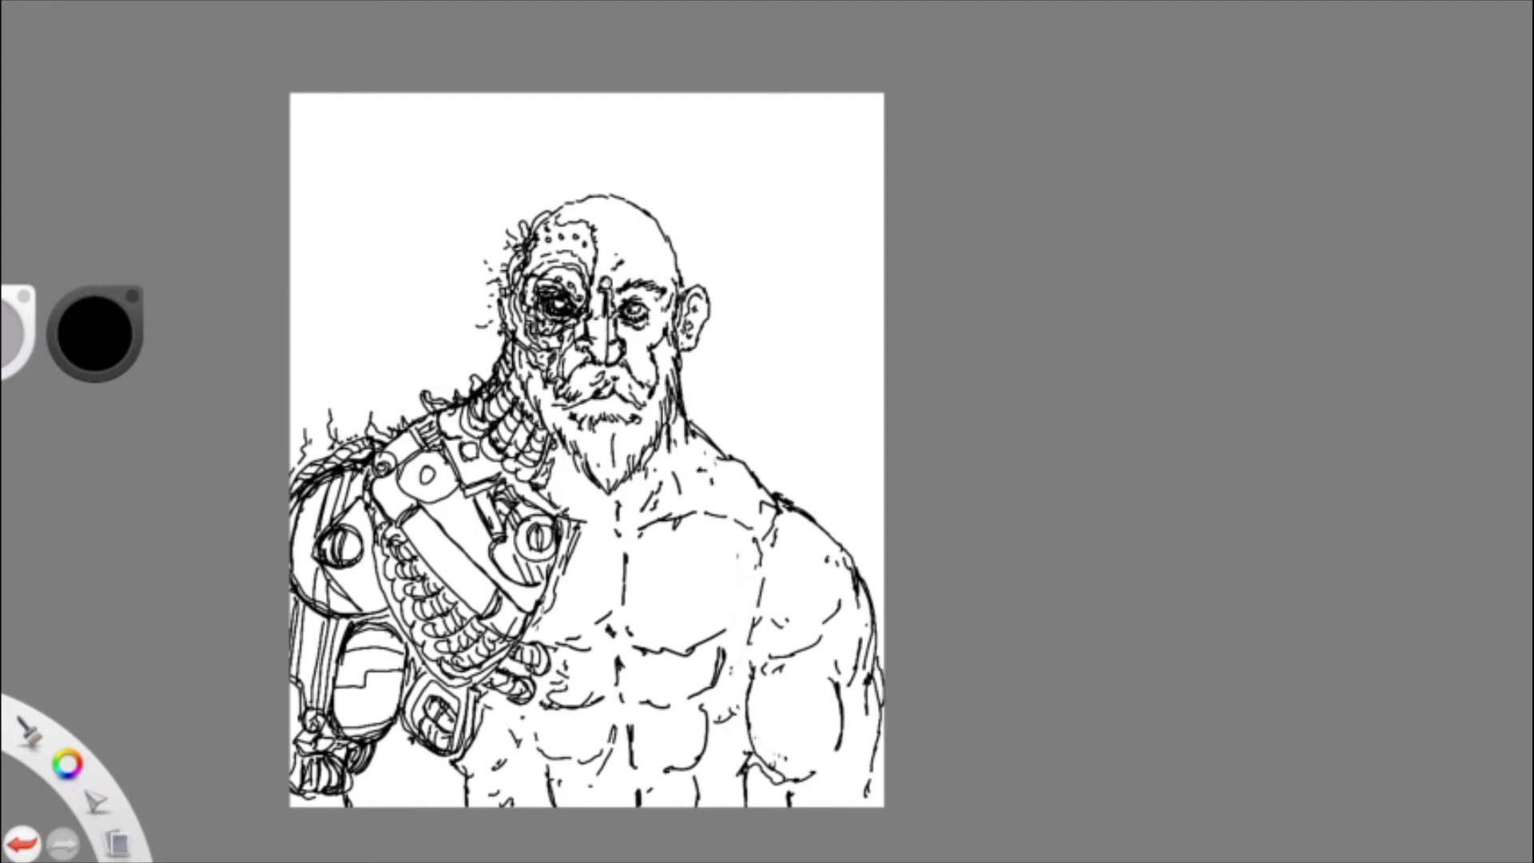
key(ctrl+z)
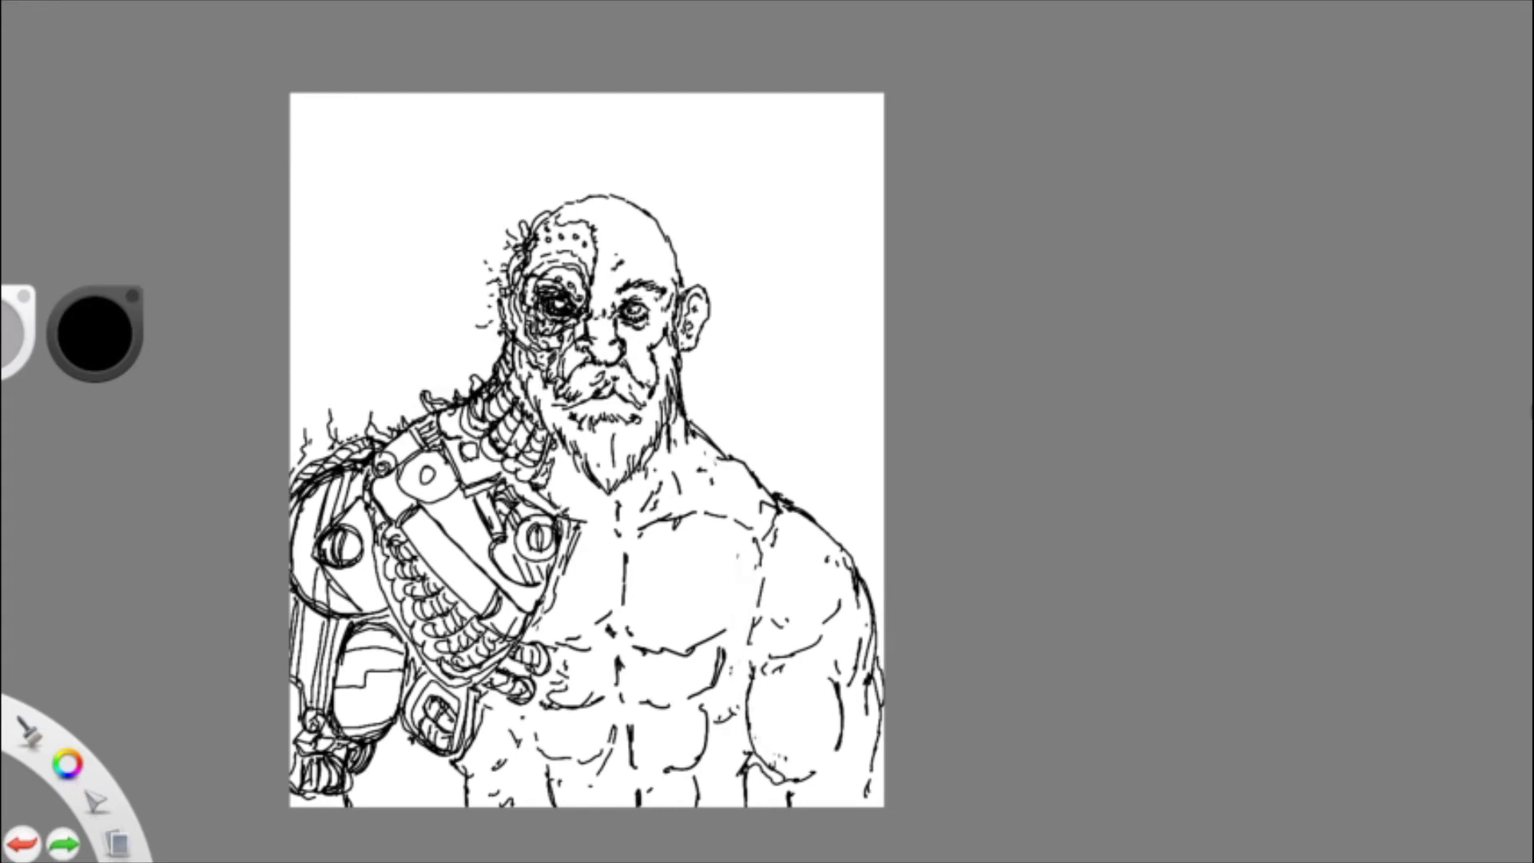
key(ctrl+y)
drag(597, 275, 607, 293)
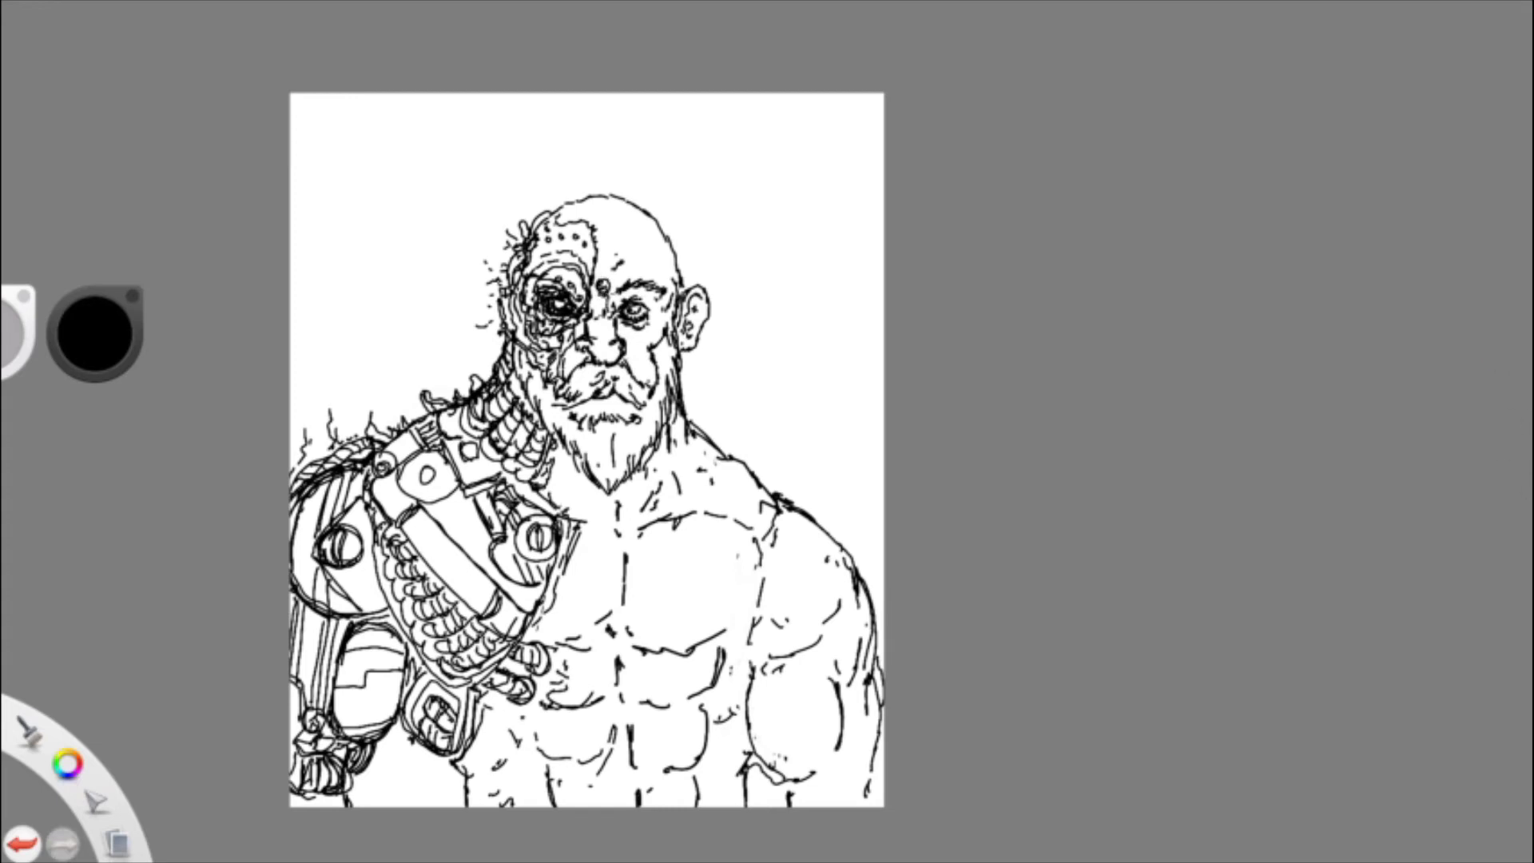
drag(601, 289, 609, 310)
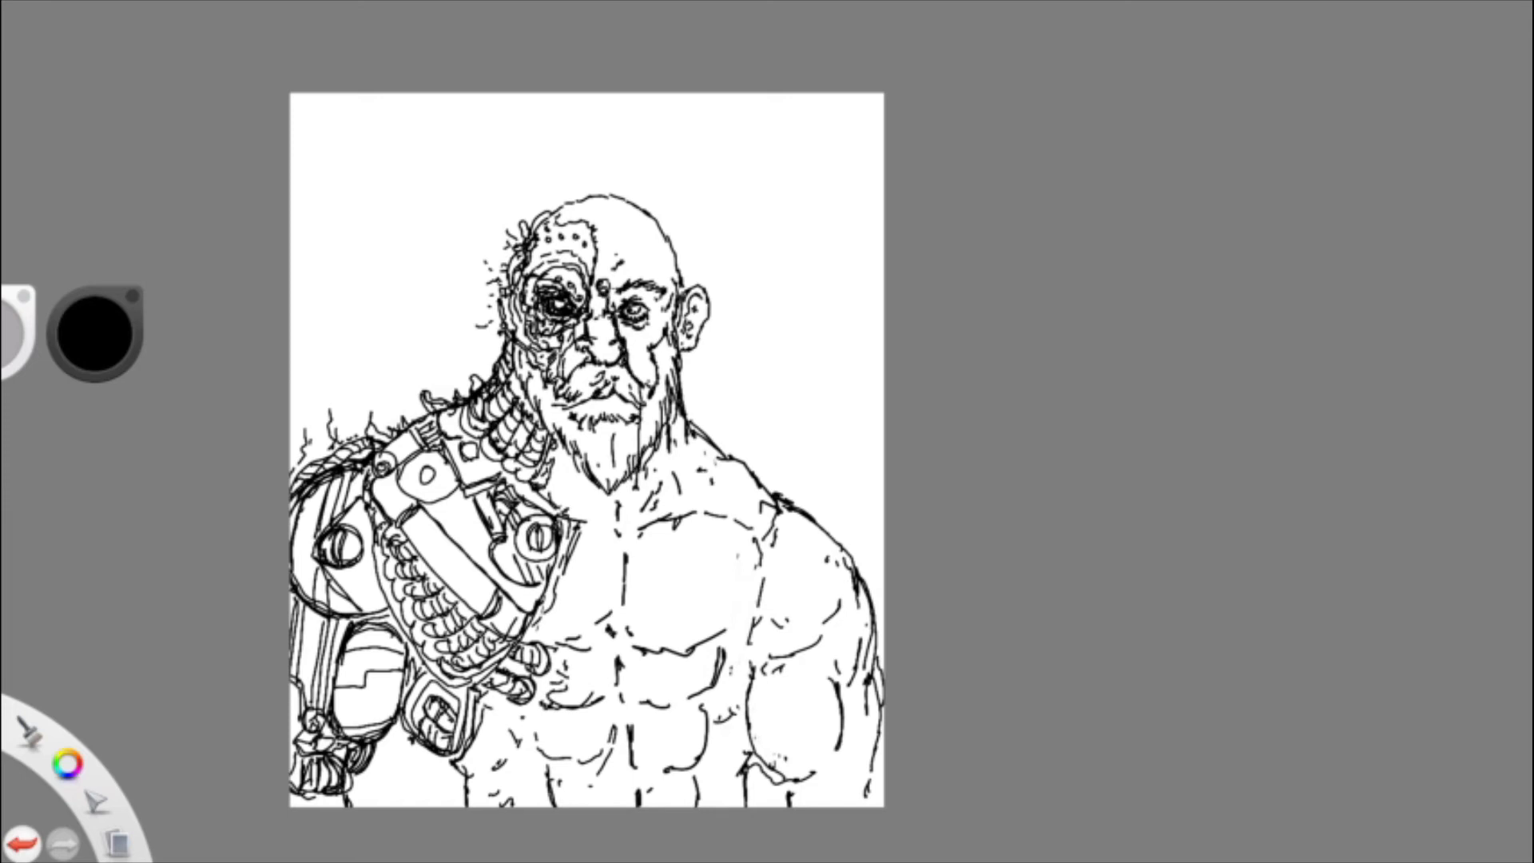
drag(638, 371, 638, 454)
mouse_move(607, 300)
mouse_down()
mouse_move(617, 335)
mouse_move(599, 350)
mouse_move(657, 387)
mouse_up()
- Scatter small debris marks around and above the head and darken the forehead
drag(655, 285, 659, 318)
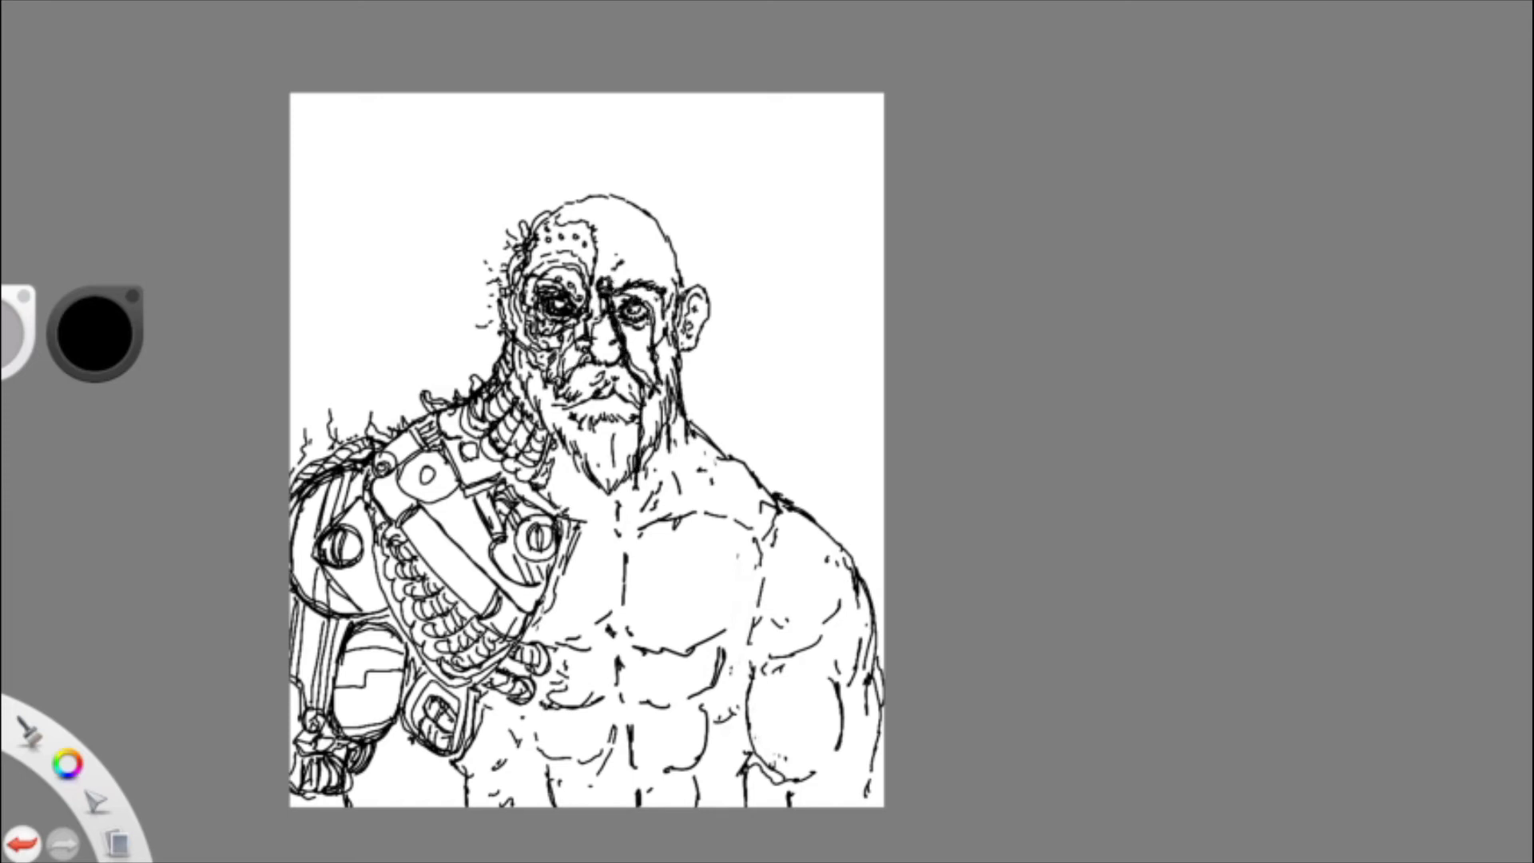
drag(604, 273, 613, 301)
drag(554, 189, 551, 218)
drag(495, 351, 473, 357)
drag(465, 264, 496, 285)
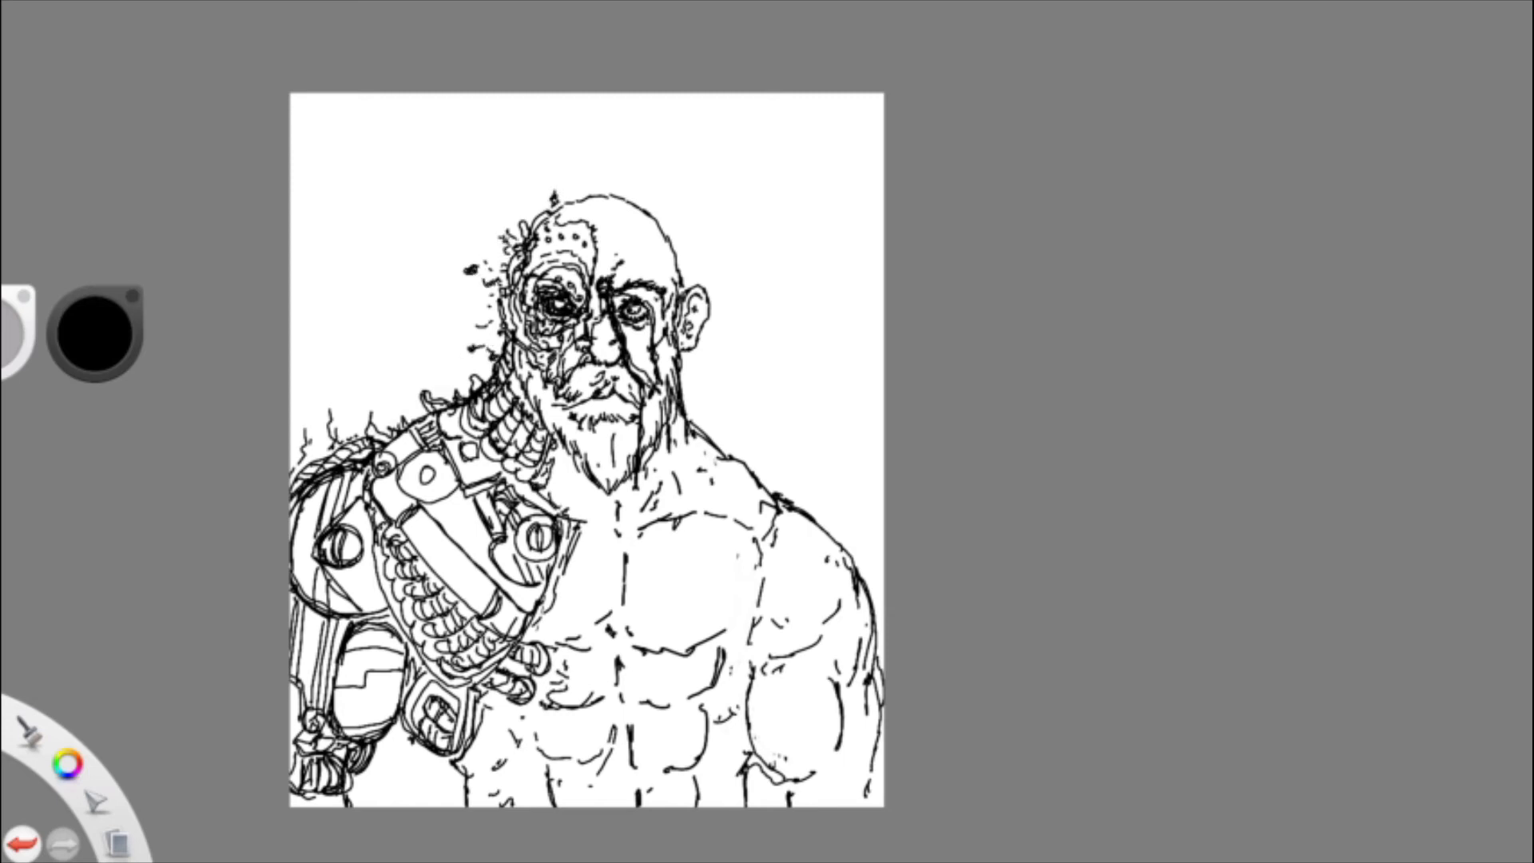
drag(499, 231, 510, 255)
mouse_move(509, 187)
mouse_down()
mouse_move(528, 218)
mouse_move(551, 211)
mouse_up()
drag(492, 298, 477, 319)
drag(543, 265, 555, 271)
- Thicken the lower and upper mechanical arm lines and add small chest marks
mouse_move(574, 623)
mouse_down()
mouse_move(614, 648)
mouse_move(633, 695)
mouse_move(619, 730)
mouse_up()
mouse_move(300, 615)
mouse_down()
mouse_move(312, 695)
mouse_move(307, 647)
mouse_up()
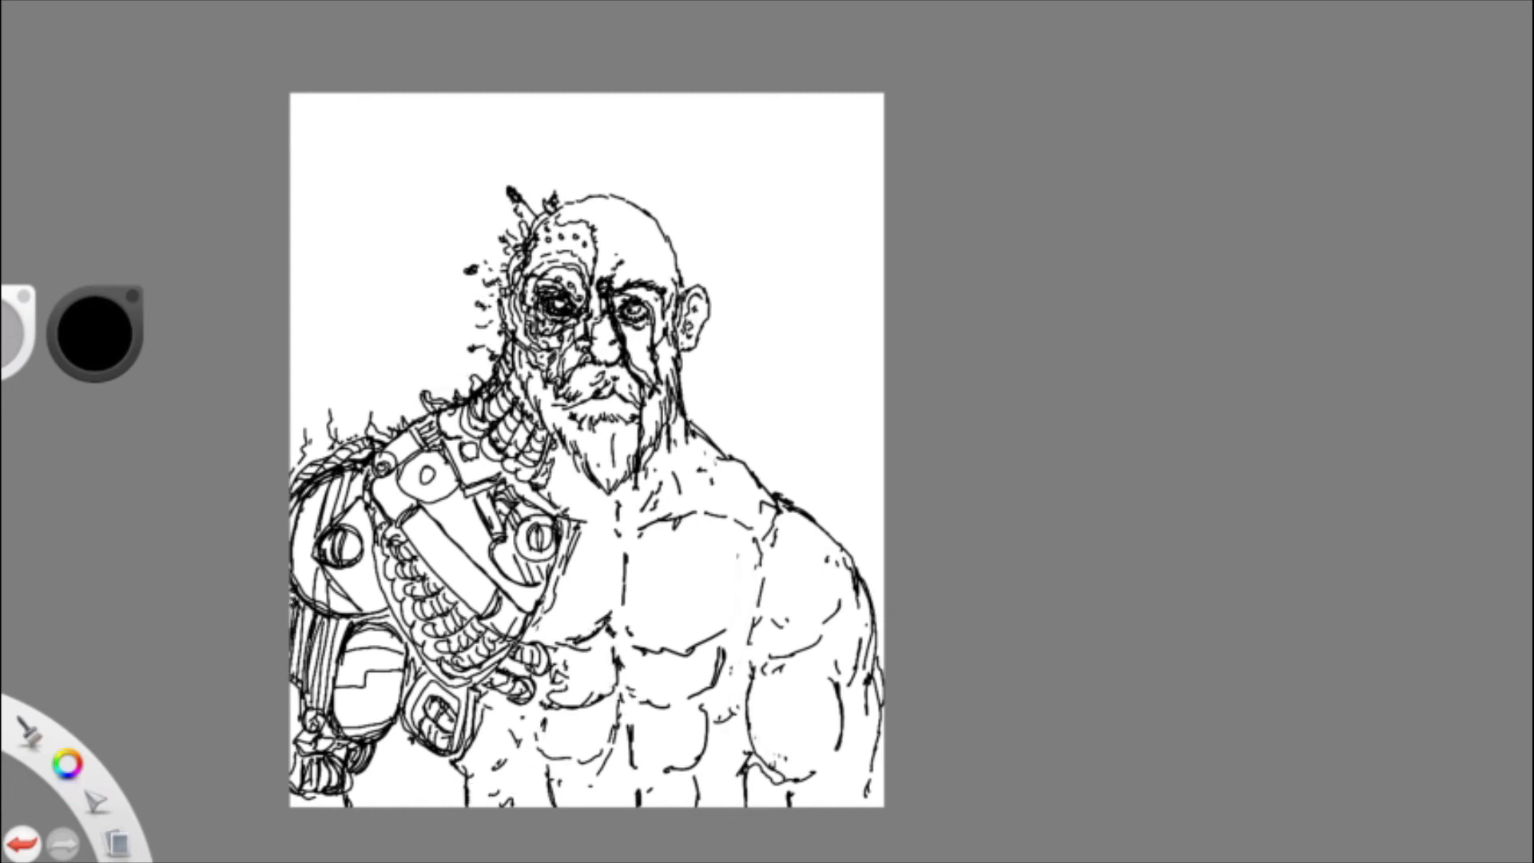
drag(326, 501, 365, 532)
drag(314, 554, 377, 613)
mouse_move(357, 503)
mouse_down()
mouse_move(383, 612)
mouse_move(401, 619)
mouse_up()
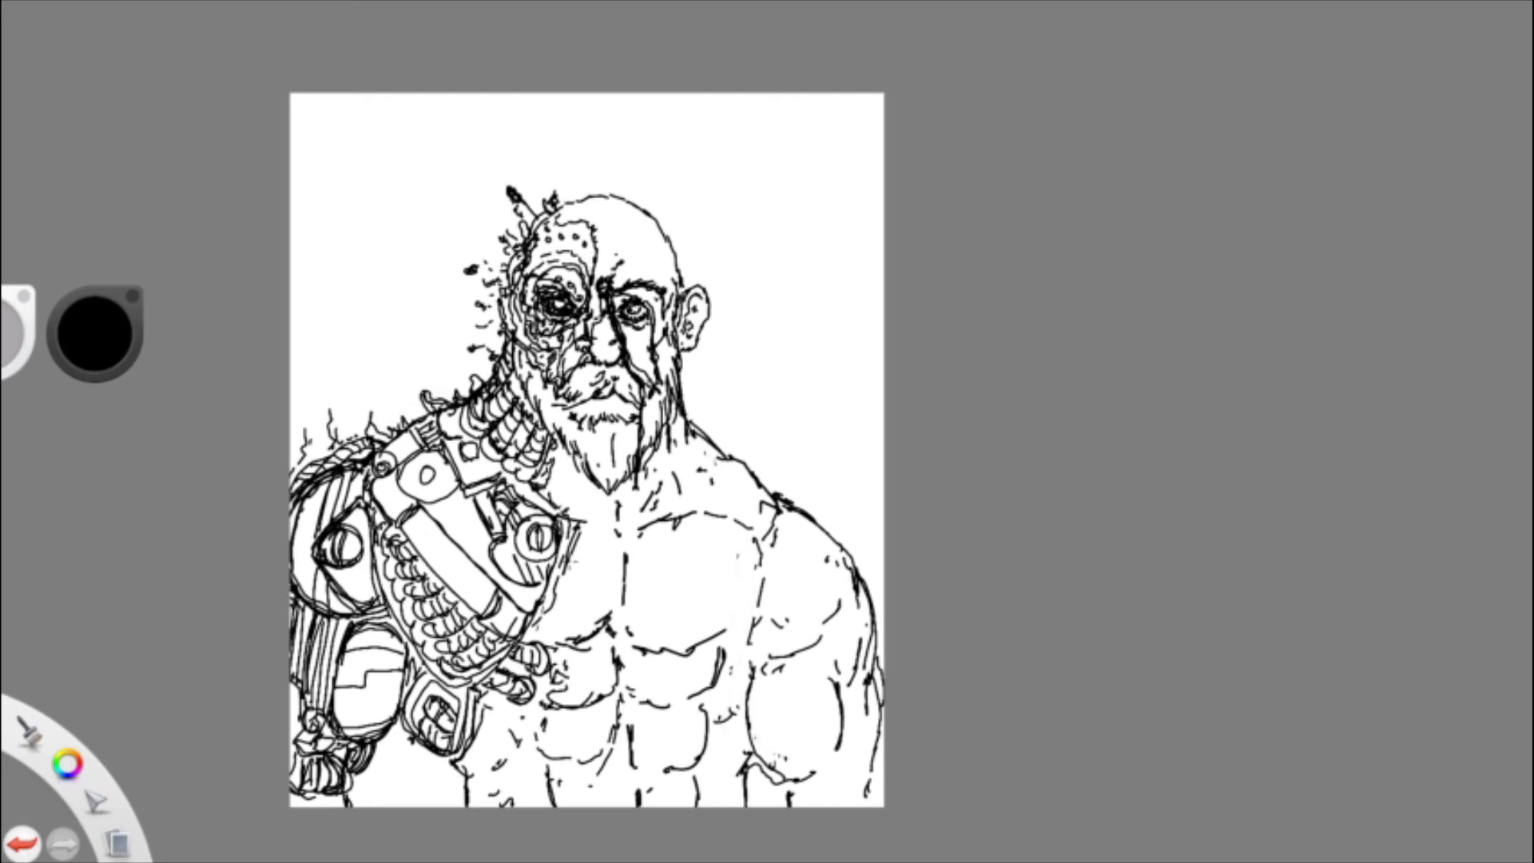
drag(438, 496, 491, 551)
mouse_move(554, 490)
mouse_down()
mouse_move(595, 528)
mouse_move(610, 623)
mouse_up()
- Draw a tall background spike, flame-like shapes and a dripping bullet wound on the chest
mouse_move(288, 410)
mouse_down()
mouse_move(297, 424)
mouse_move(392, 383)
mouse_move(389, 228)
mouse_up()
mouse_move(408, 360)
mouse_down()
mouse_move(454, 348)
mouse_move(360, 396)
mouse_move(317, 348)
mouse_move(345, 257)
mouse_up()
mouse_move(382, 755)
mouse_down()
mouse_move(382, 801)
mouse_move(438, 768)
mouse_move(467, 798)
mouse_up()
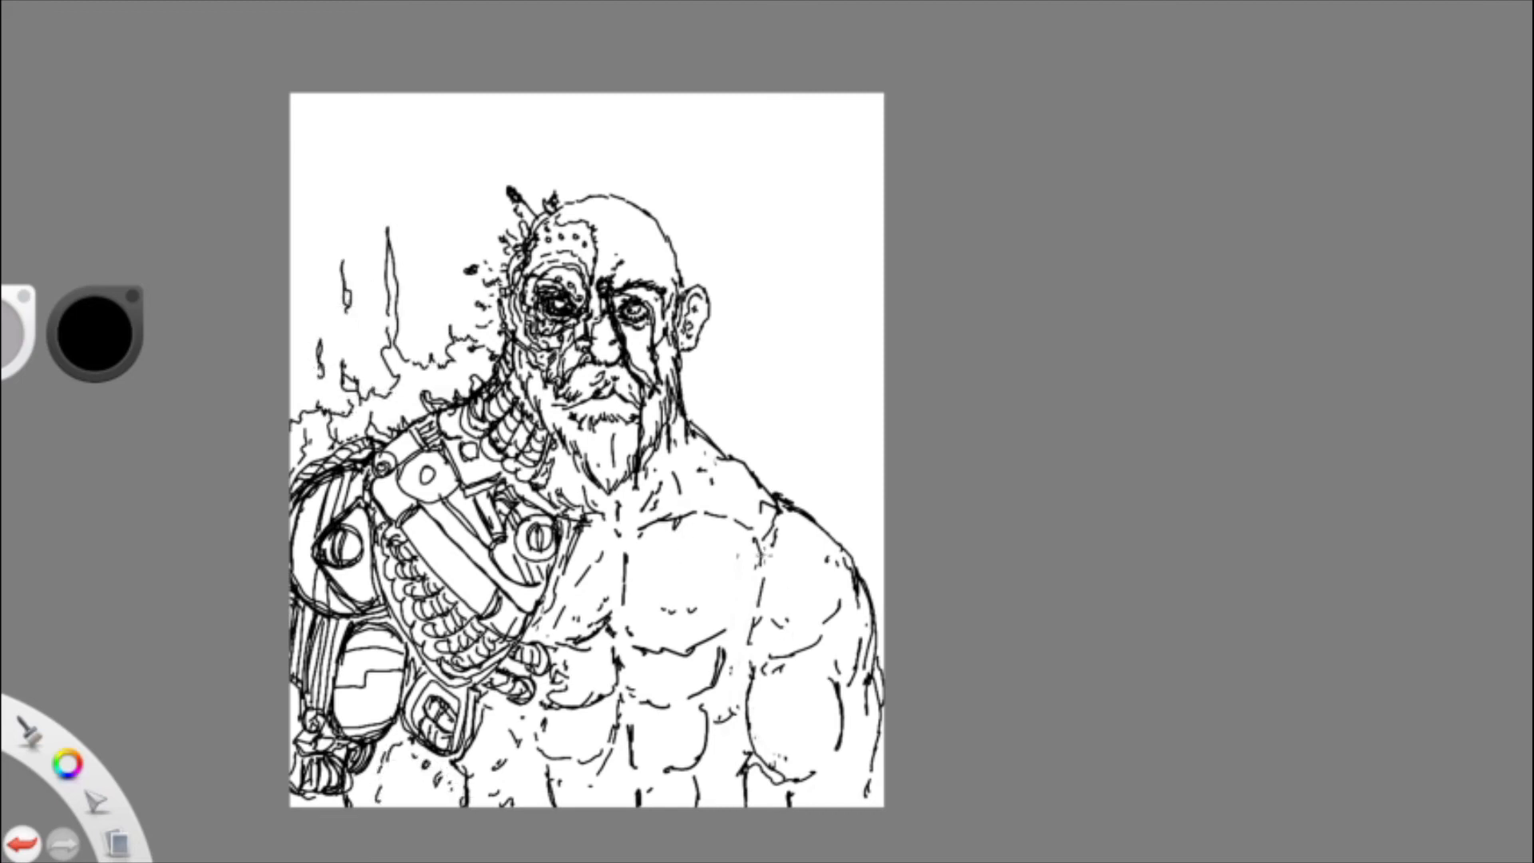
mouse_move(696, 549)
mouse_down()
mouse_move(719, 574)
mouse_move(693, 581)
mouse_move(714, 592)
mouse_move(717, 640)
mouse_up()
drag(653, 535, 648, 646)
- Darken the chest drip and shoulder plate, then retrace the skull, beard and neck outlines
drag(648, 575, 650, 647)
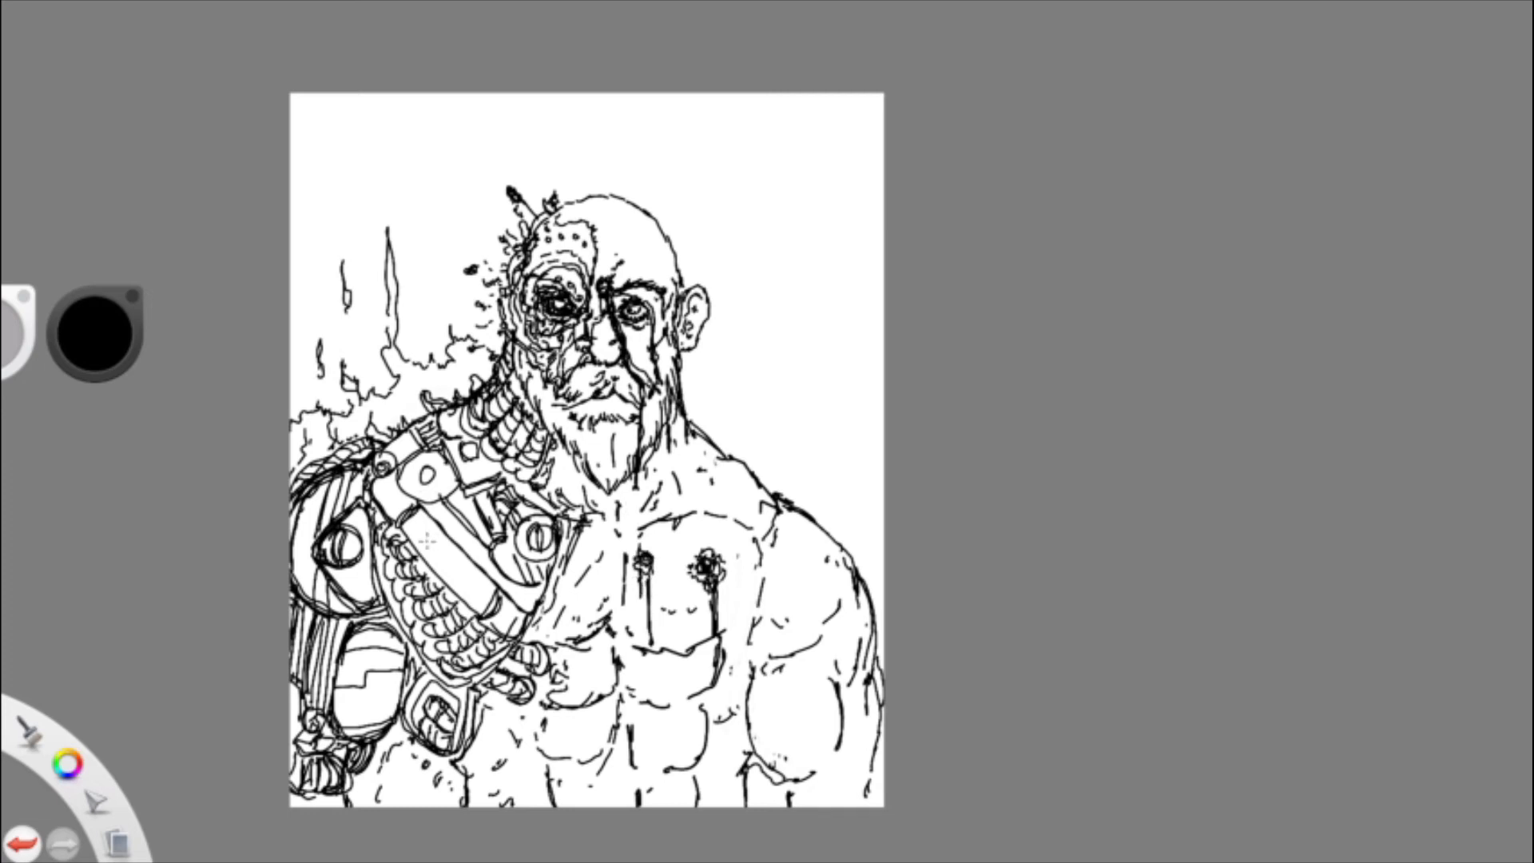
drag(397, 456, 444, 504)
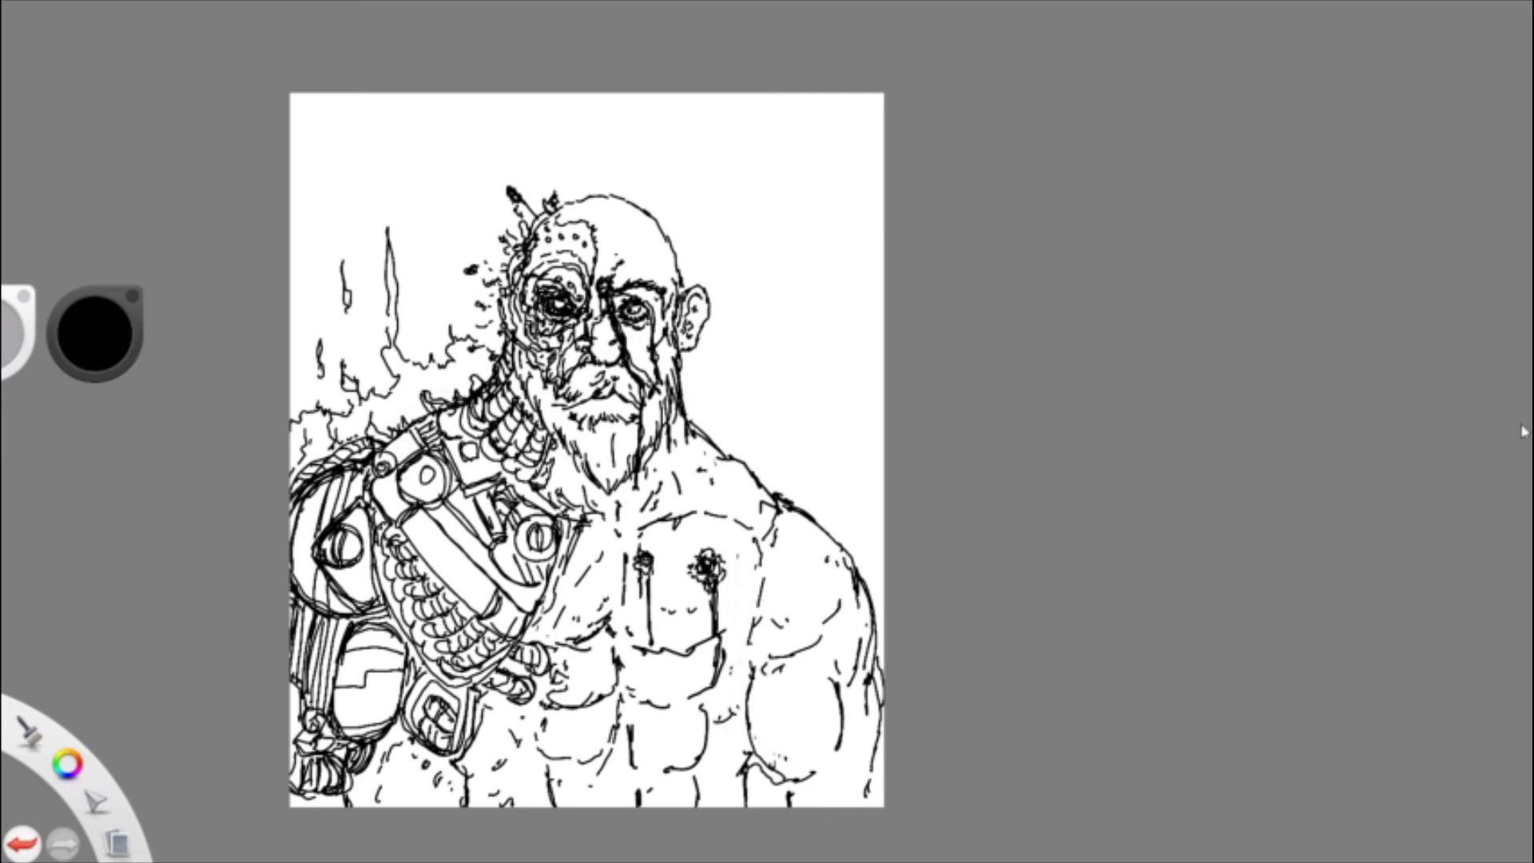
mouse_move(564, 201)
mouse_down()
mouse_move(611, 196)
mouse_move(701, 308)
mouse_move(684, 395)
mouse_move(600, 481)
mouse_move(510, 354)
mouse_move(594, 491)
mouse_up()
mouse_move(660, 425)
mouse_down()
mouse_move(773, 588)
mouse_move(739, 800)
mouse_move(734, 728)
mouse_move(741, 804)
mouse_up()
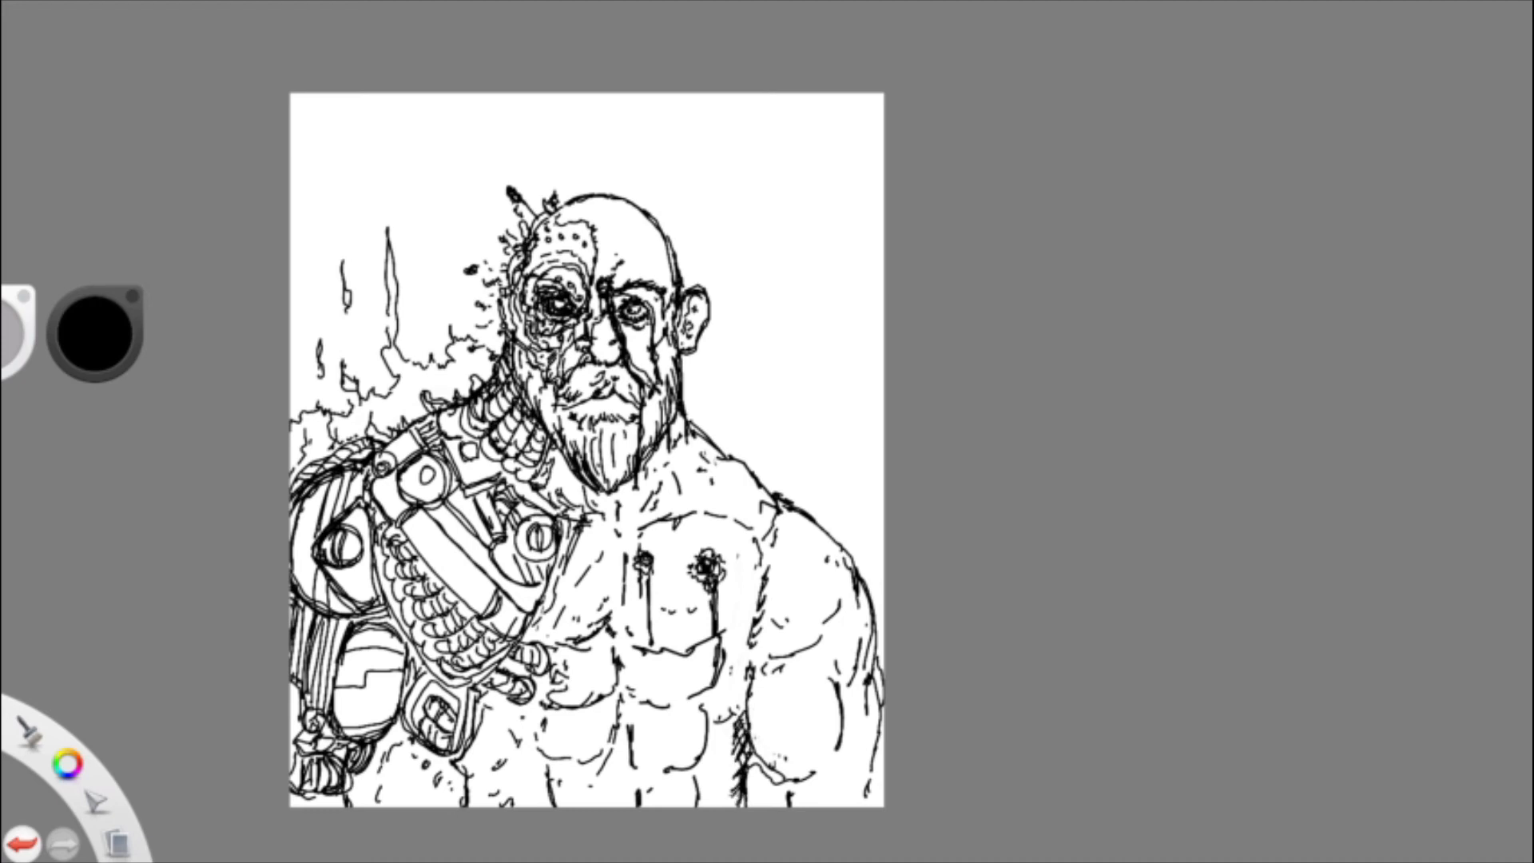
- Hatch the right arm crease and ribs, add a dripping lower-torso wound and a debris line beside the neck
drag(635, 755, 638, 696)
drag(816, 534, 803, 594)
mouse_move(767, 686)
mouse_down()
mouse_move(754, 731)
mouse_move(806, 805)
mouse_up()
mouse_move(655, 679)
mouse_down()
mouse_move(671, 698)
mouse_move(659, 741)
mouse_move(677, 705)
mouse_up()
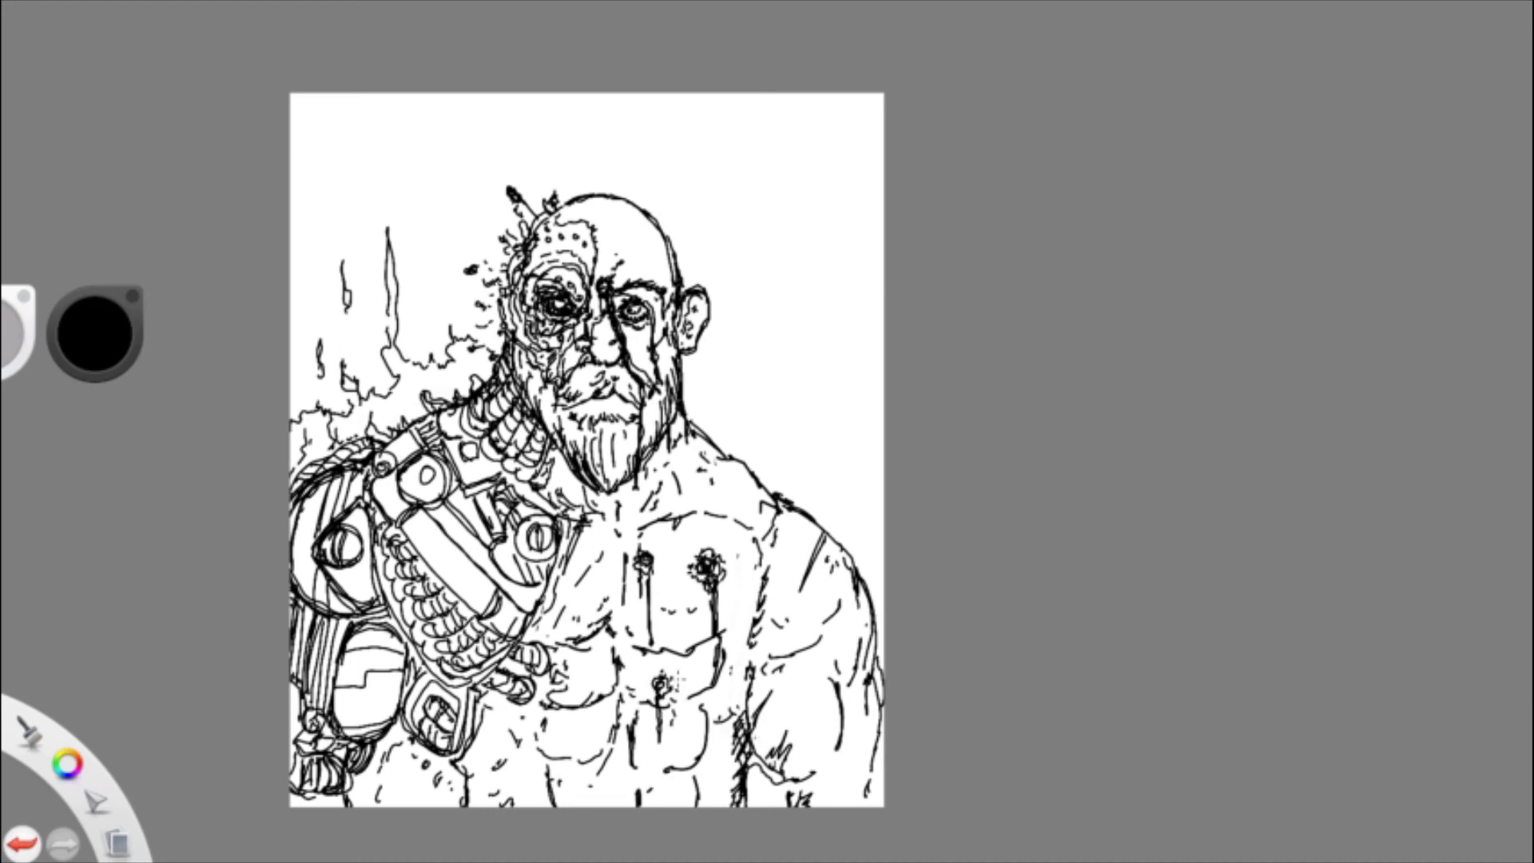
drag(415, 330, 405, 404)
- Fill the background left of the neck with thin radiating debris lines and tiny marks
drag(434, 300, 421, 384)
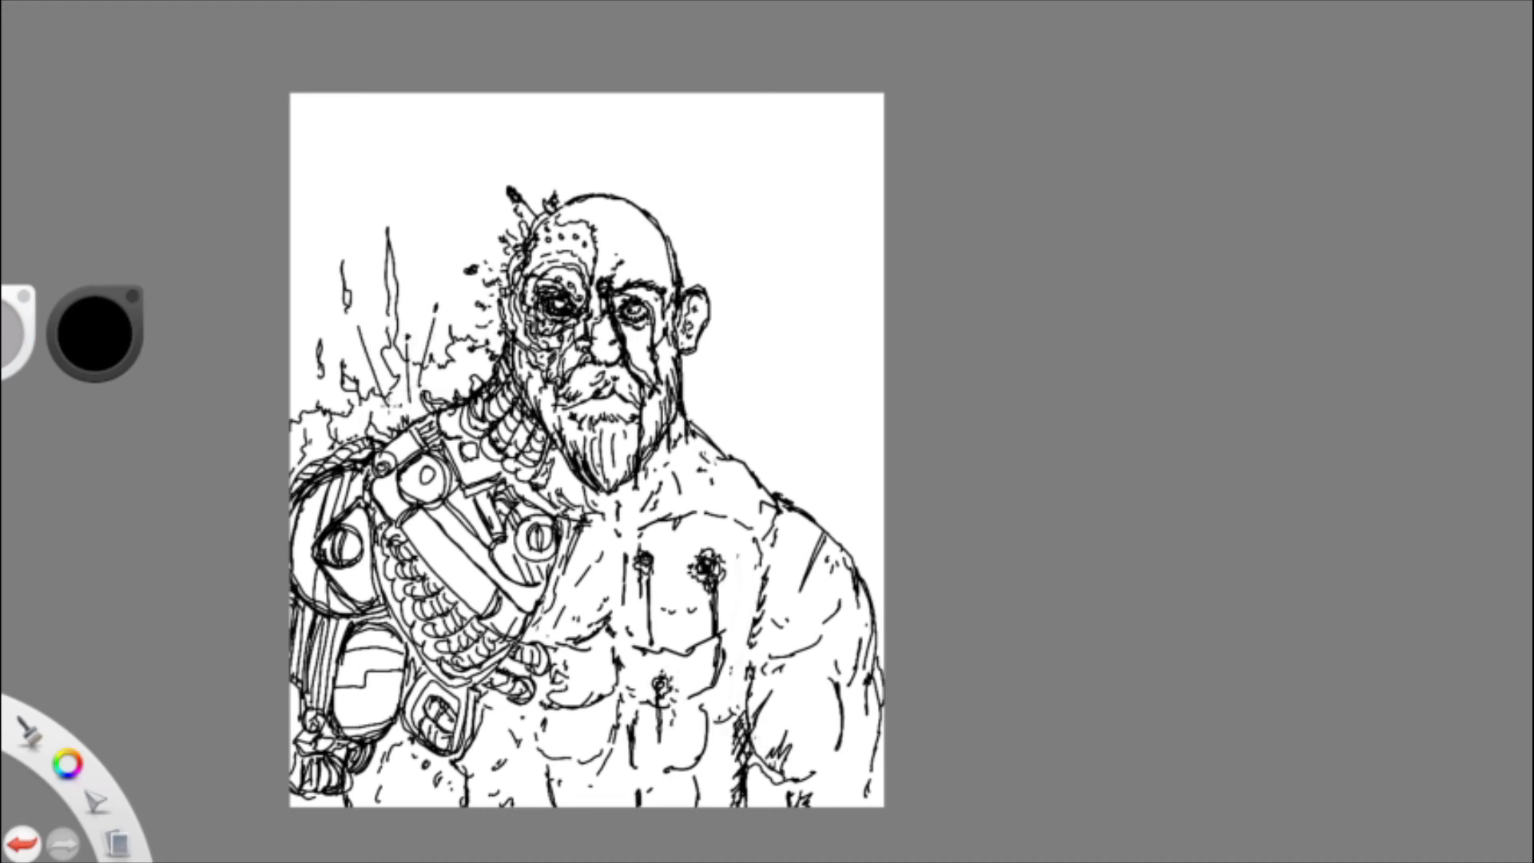
drag(360, 330, 395, 414)
drag(309, 381, 382, 430)
drag(385, 290, 386, 436)
drag(381, 261, 386, 288)
drag(470, 319, 461, 384)
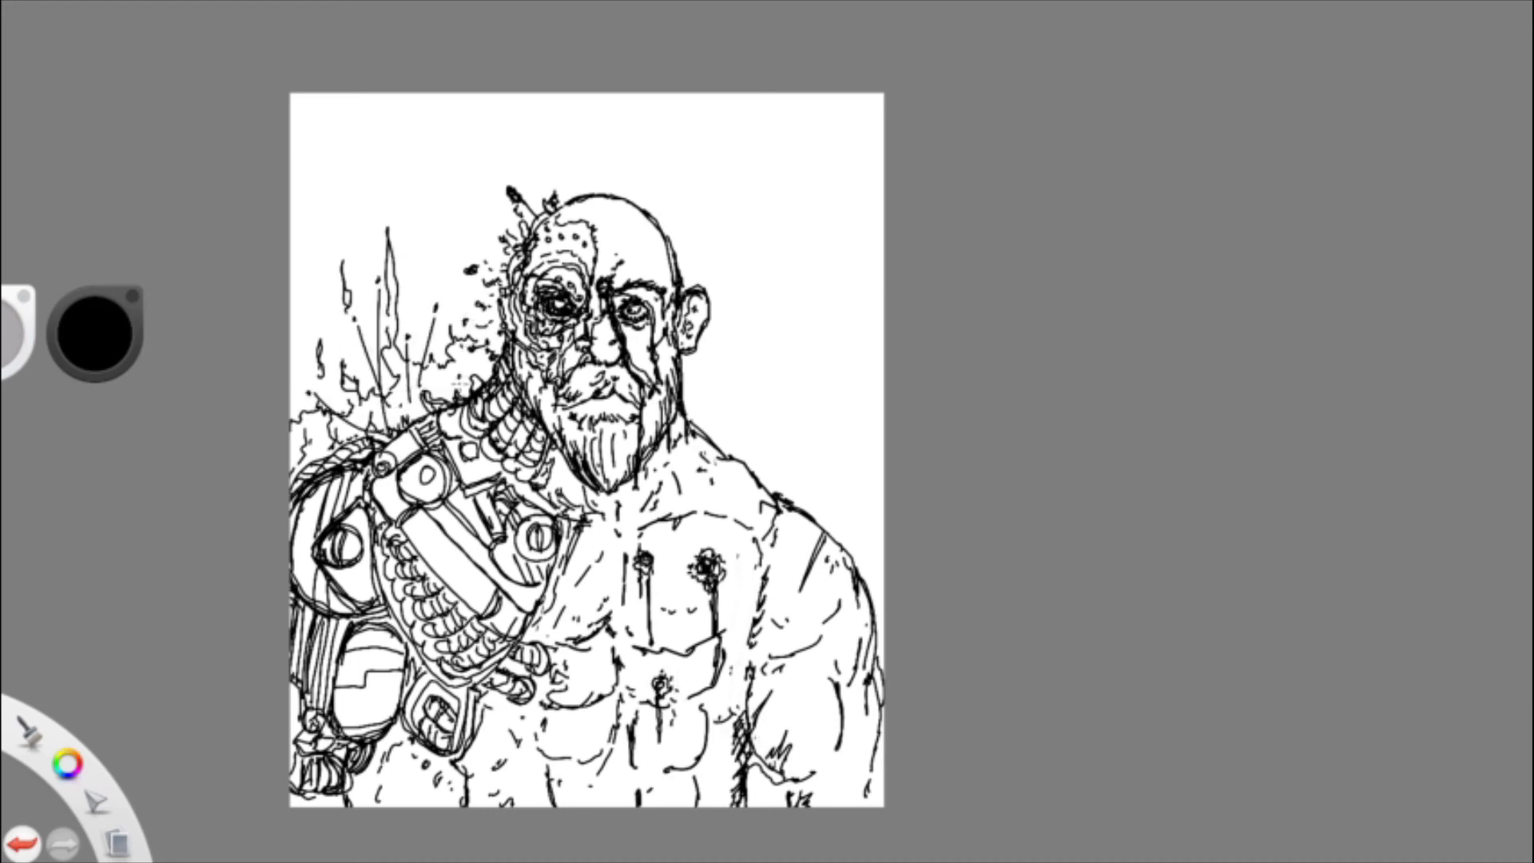
- Add small details on the mechanical arm, chest, lower torso and brow, plus a jagged spike left of the head
mouse_move(418, 535)
mouse_down()
mouse_move(450, 576)
mouse_move(437, 540)
mouse_up()
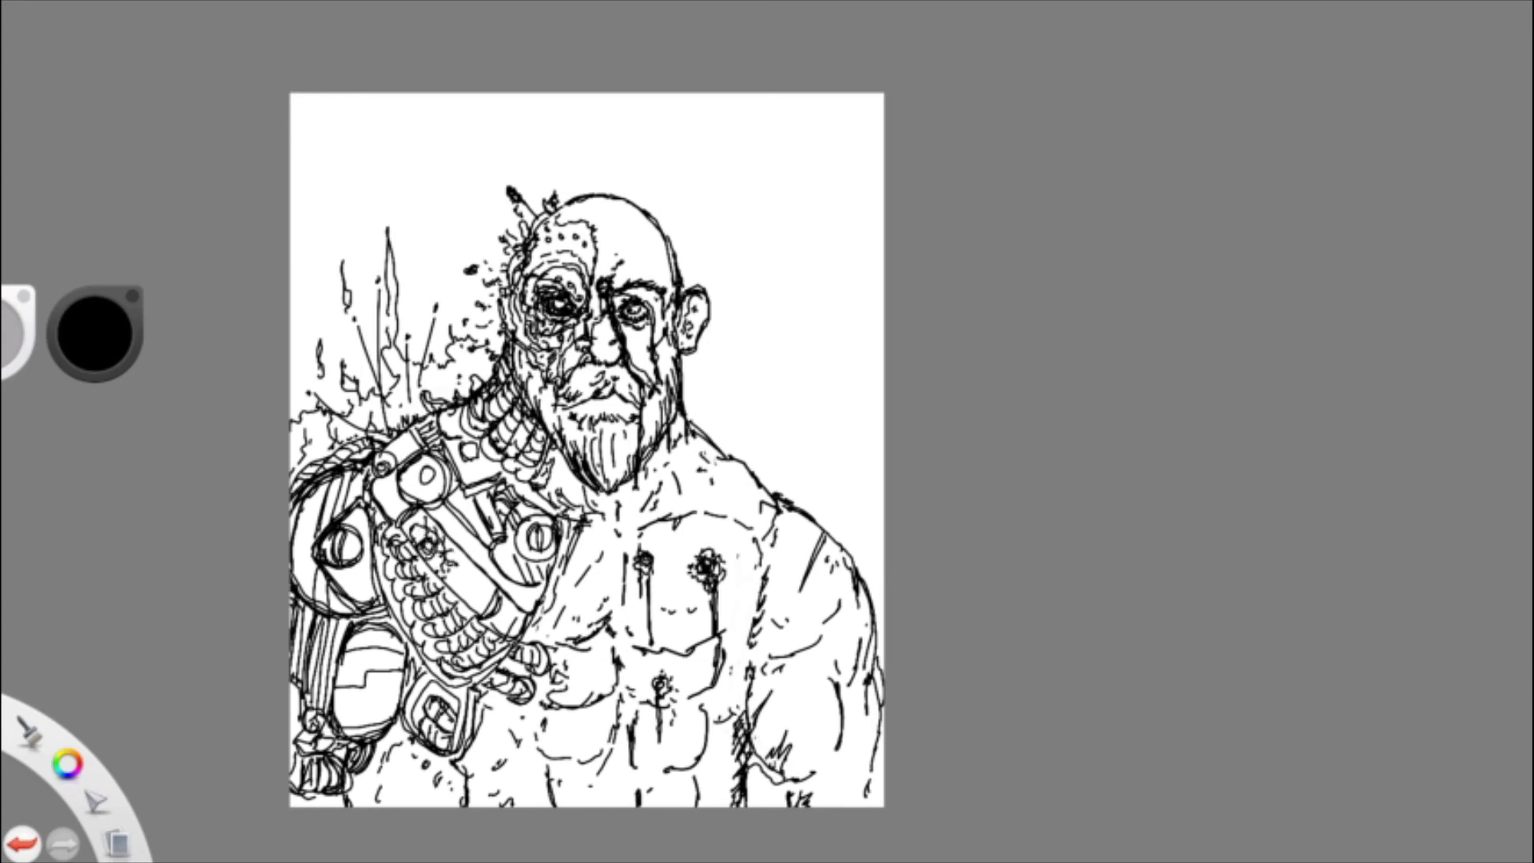
drag(354, 584, 355, 598)
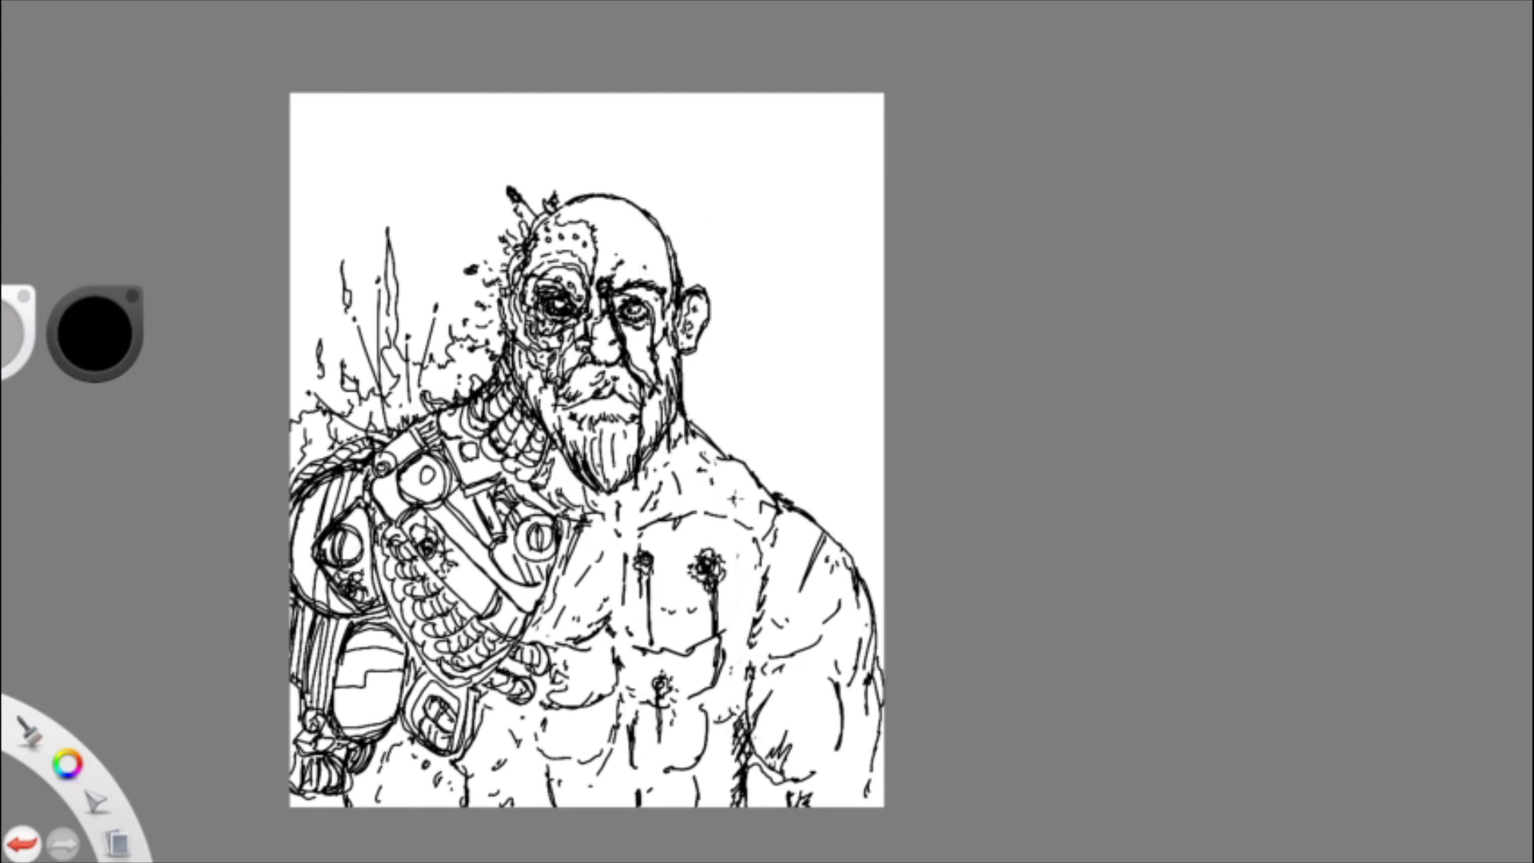
drag(736, 494, 731, 510)
mouse_move(449, 763)
mouse_down()
mouse_move(462, 805)
mouse_move(468, 792)
mouse_up()
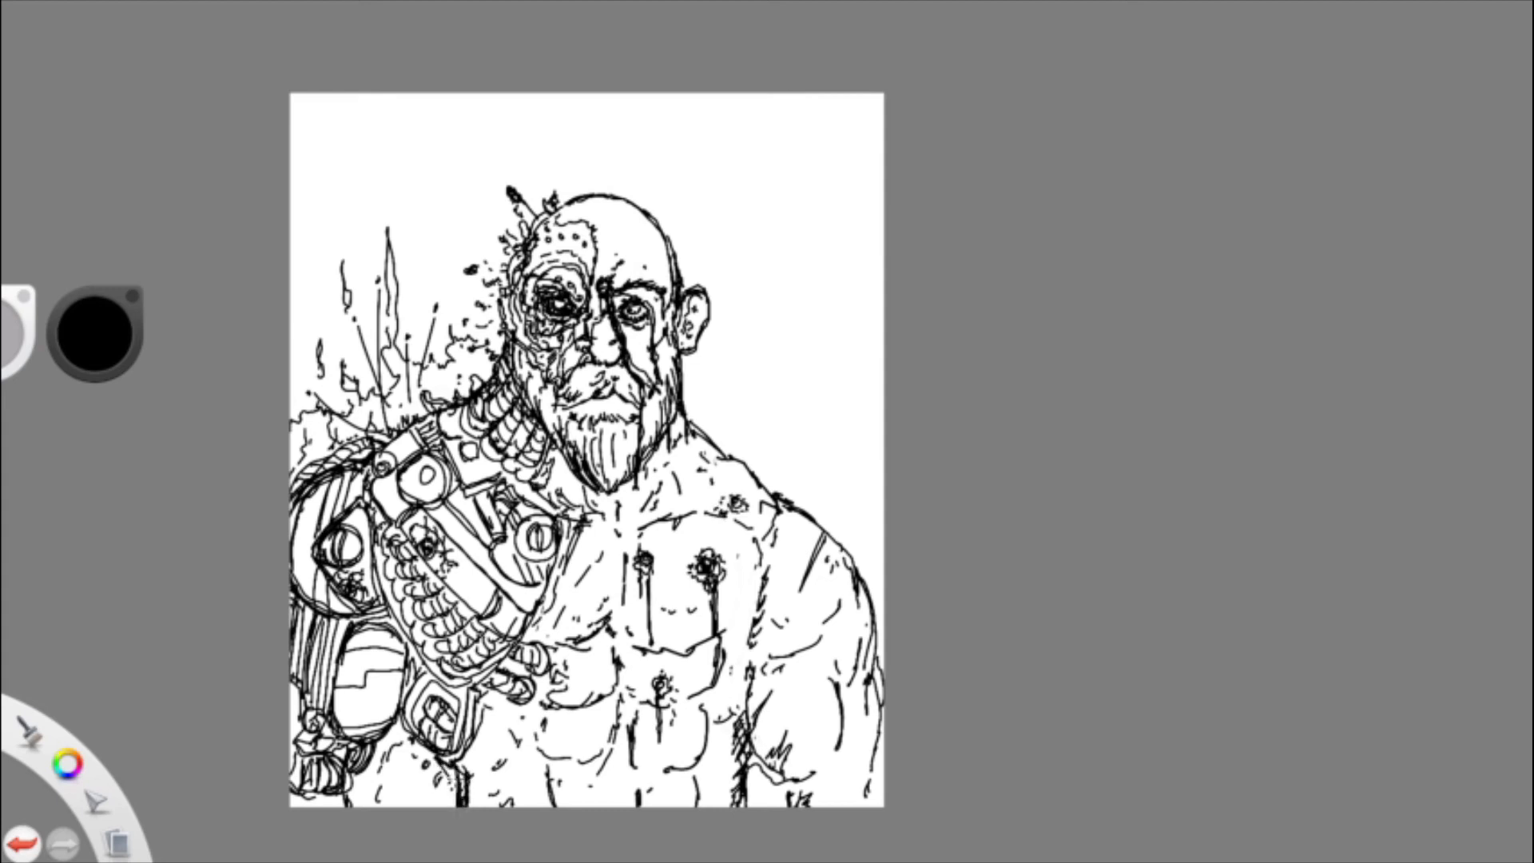
mouse_move(651, 252)
mouse_down()
mouse_move(629, 268)
mouse_move(613, 258)
mouse_up()
mouse_move(441, 188)
mouse_down()
mouse_move(425, 222)
mouse_move(474, 155)
mouse_move(465, 111)
mouse_move(482, 222)
mouse_move(465, 114)
mouse_up()
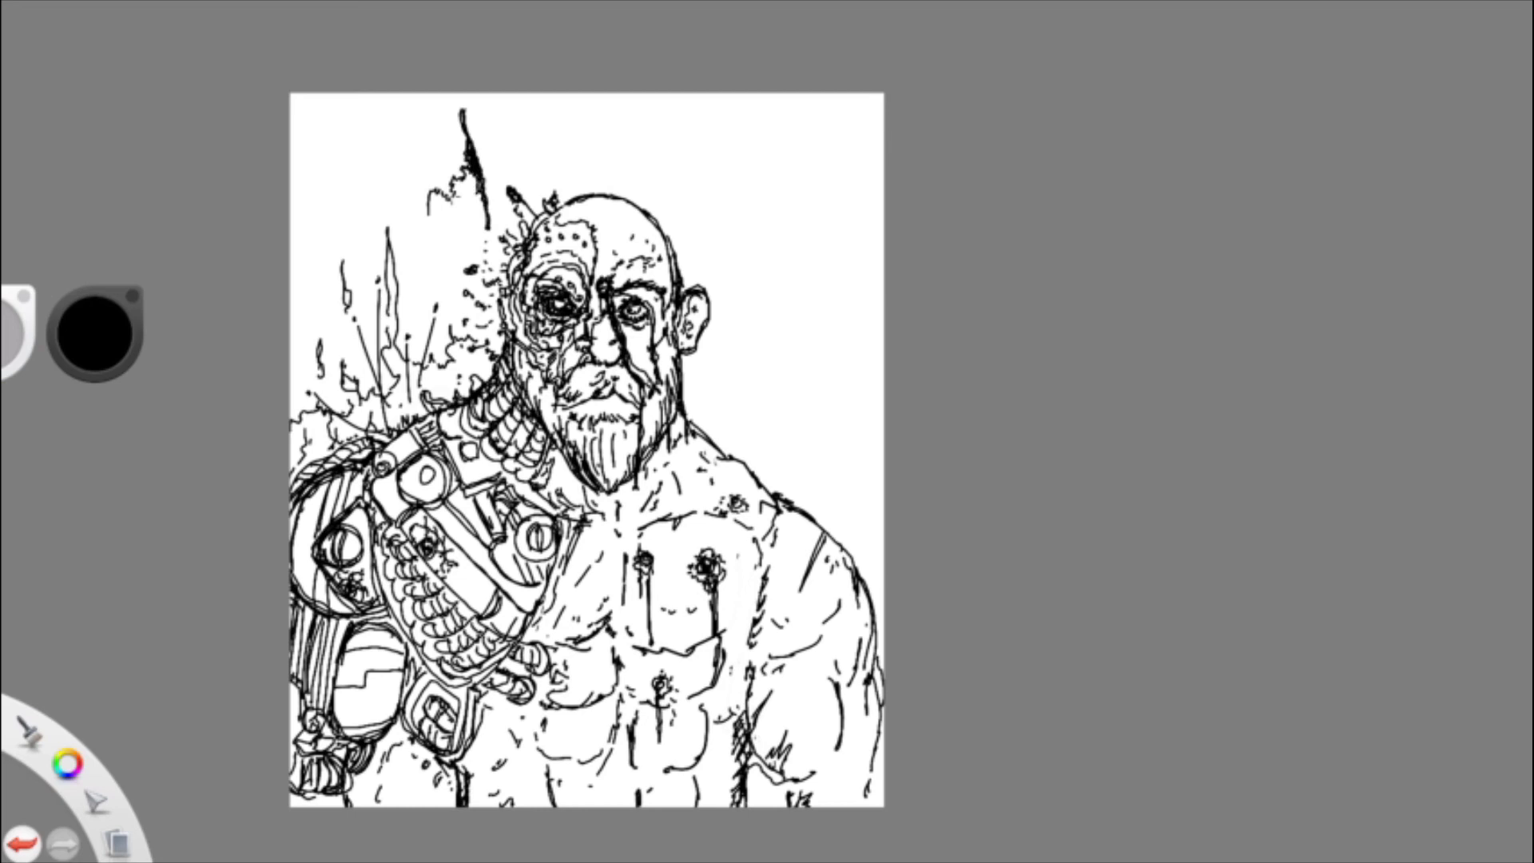
- Outline the smoke cloud's left side and scatter jagged debris marks along the right shoulder, head and mustache
mouse_move(473, 174)
mouse_down()
mouse_move(438, 264)
mouse_move(450, 310)
mouse_move(425, 305)
mouse_move(477, 144)
mouse_move(527, 193)
mouse_up()
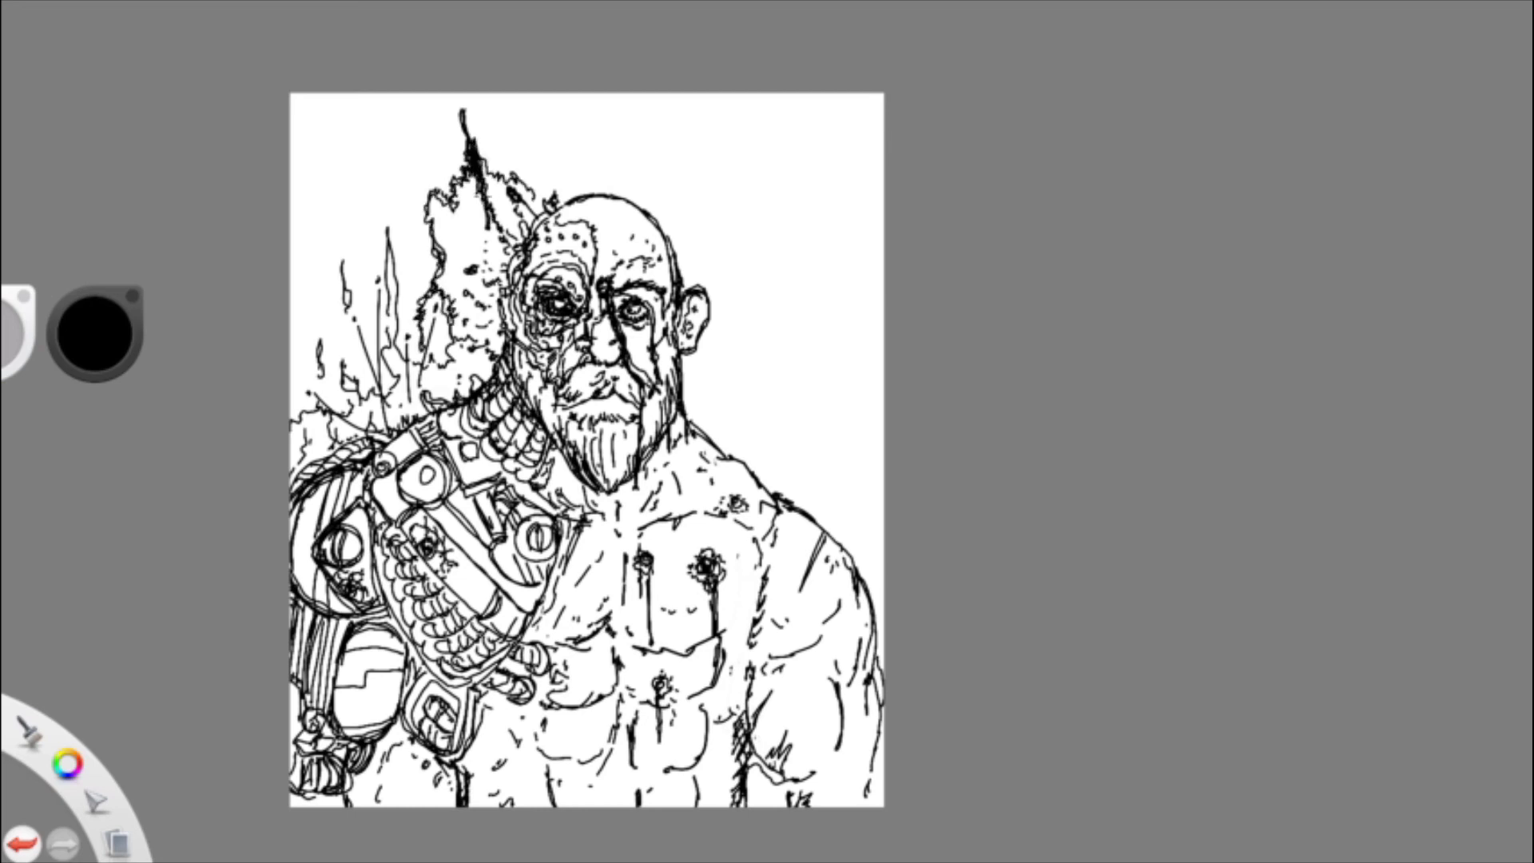
drag(702, 414, 762, 472)
drag(801, 495, 817, 504)
drag(709, 366, 806, 480)
drag(760, 426, 784, 473)
drag(711, 362, 721, 382)
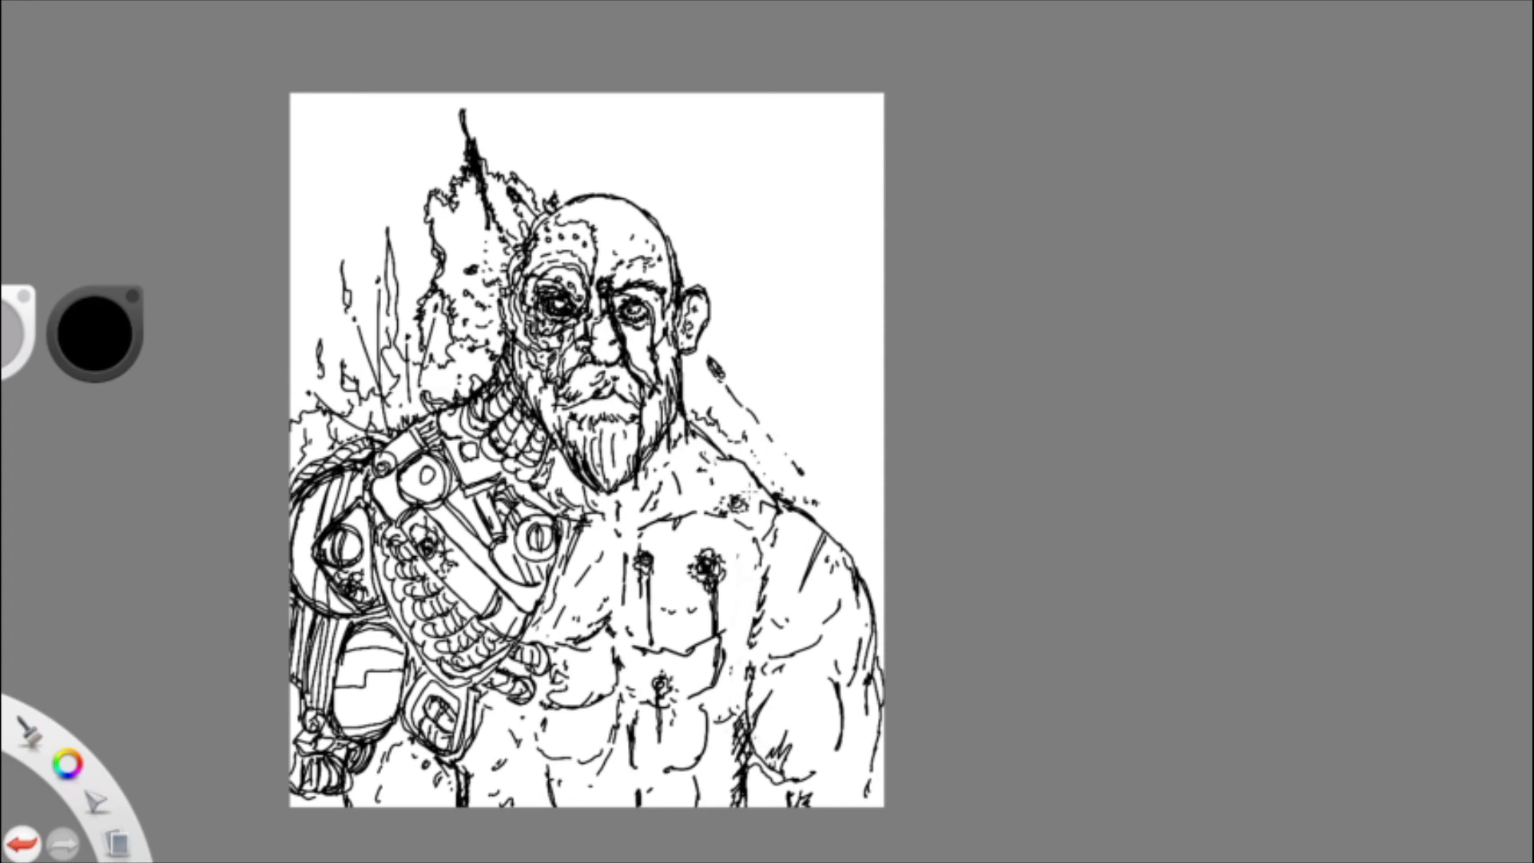
mouse_move(712, 758)
mouse_down()
mouse_move(724, 789)
mouse_move(711, 779)
mouse_up()
mouse_move(597, 413)
mouse_down()
mouse_move(614, 396)
mouse_move(598, 350)
mouse_up()
- Draw a squiggly upper-left cloud outline and rough strokes along the right arm and shoulder edge
mouse_move(425, 240)
mouse_down()
mouse_move(409, 294)
mouse_move(358, 314)
mouse_move(293, 282)
mouse_move(350, 198)
mouse_move(361, 96)
mouse_move(425, 221)
mouse_up()
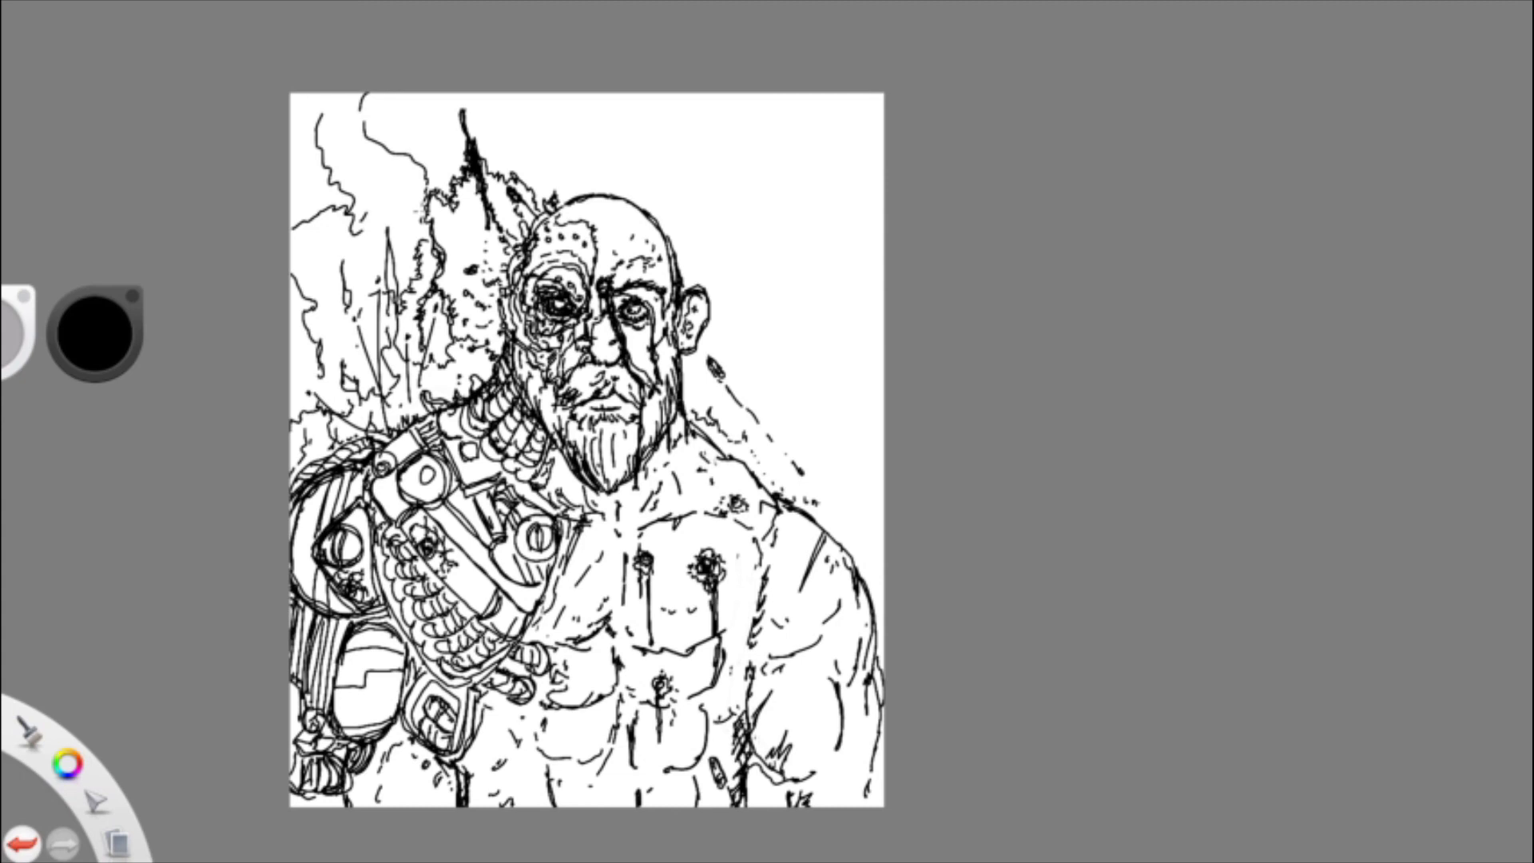
mouse_move(801, 779)
mouse_down()
mouse_move(768, 791)
mouse_move(746, 772)
mouse_up()
drag(846, 555, 879, 690)
drag(815, 526, 849, 570)
mouse_move(776, 474)
mouse_down()
mouse_move(734, 467)
mouse_move(696, 433)
mouse_up()
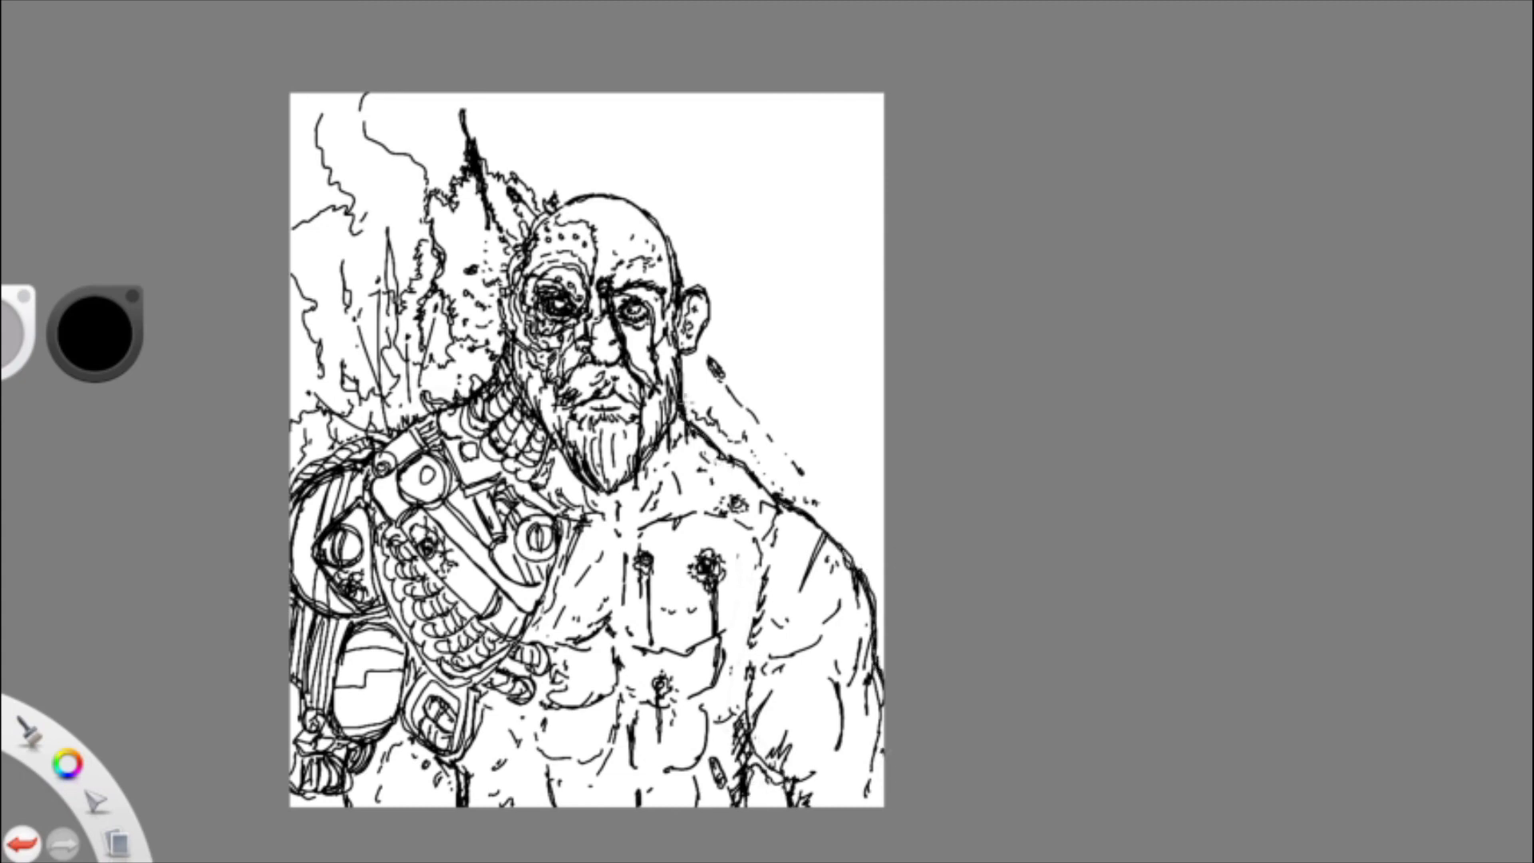